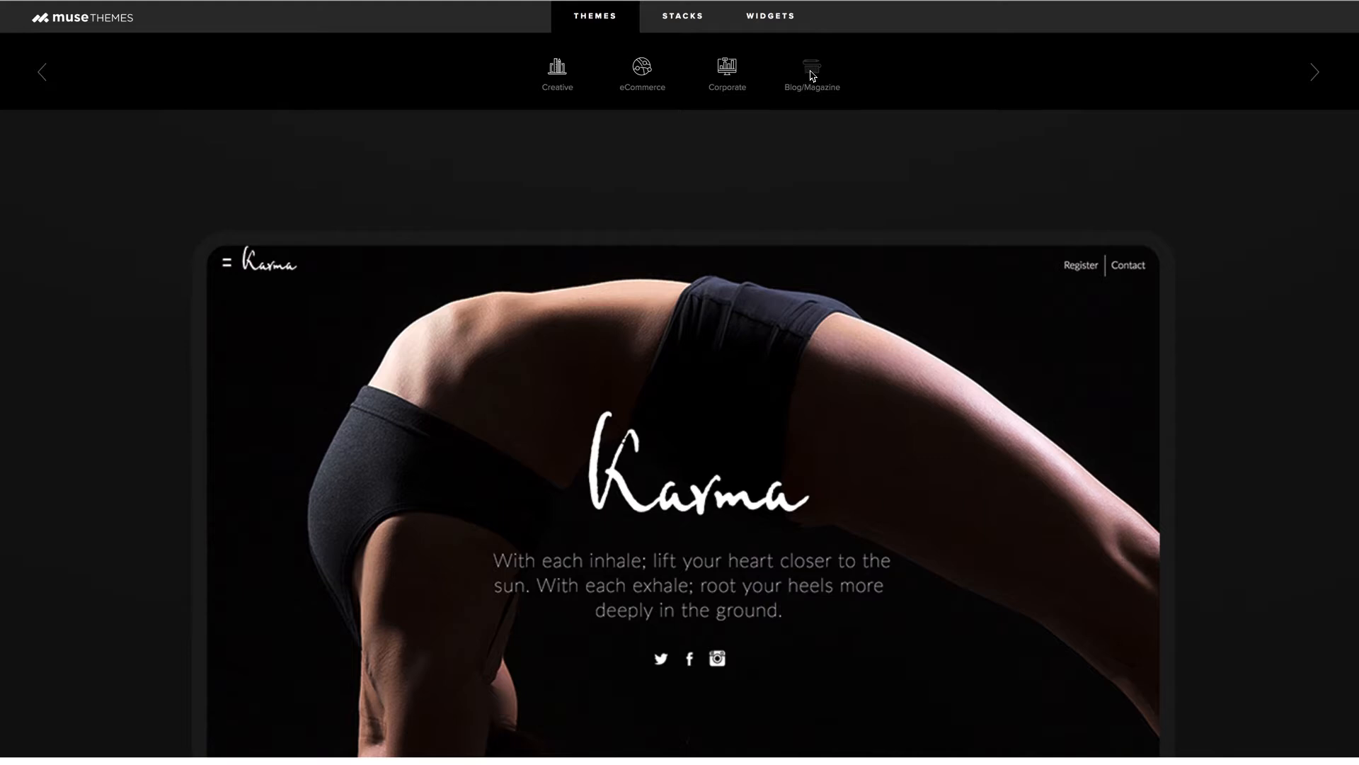
- Preview the finished demo by switching between THEMES, STACKS and WIDGETS and sliding forward through their submenus
{"action": "left_click", "coordinate": [684, 23]}
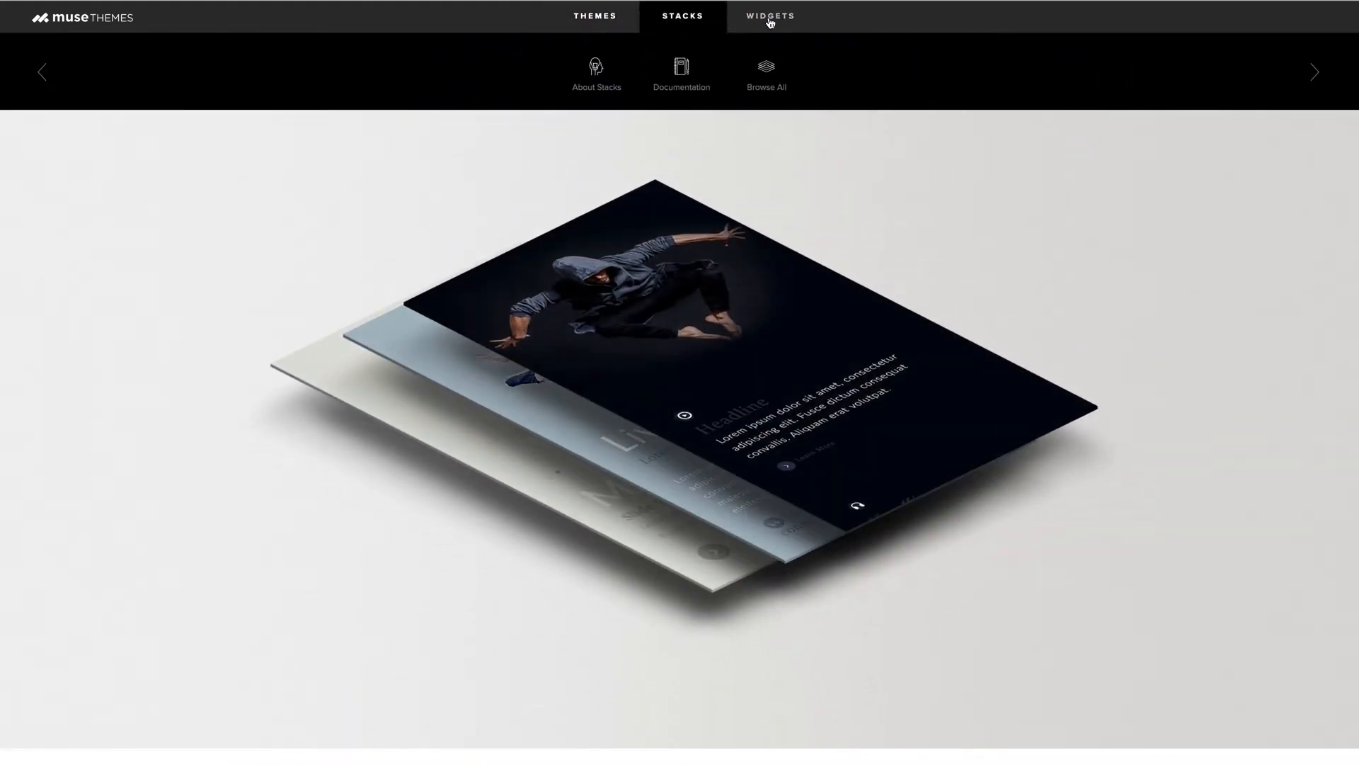
{"action": "left_click", "coordinate": [770, 22]}
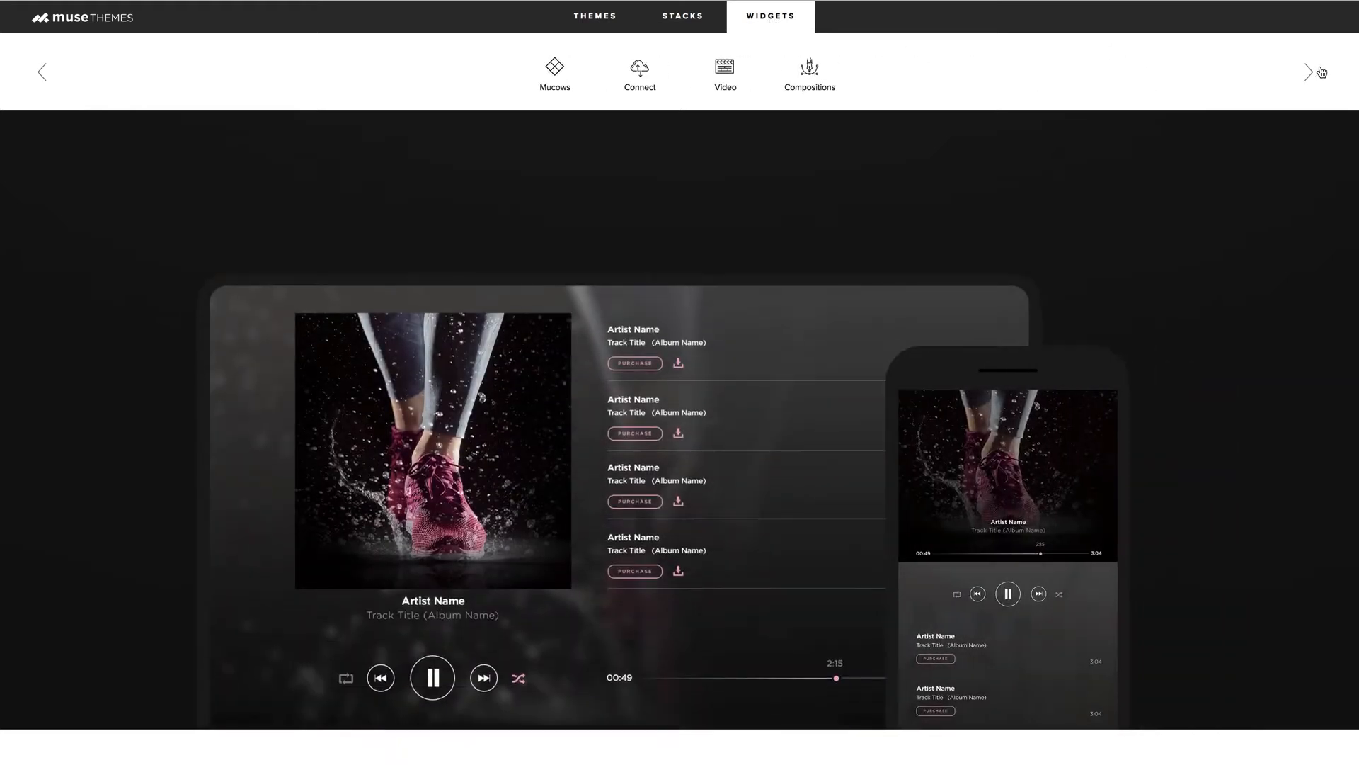
{"action": "left_click", "coordinate": [1314, 76]}
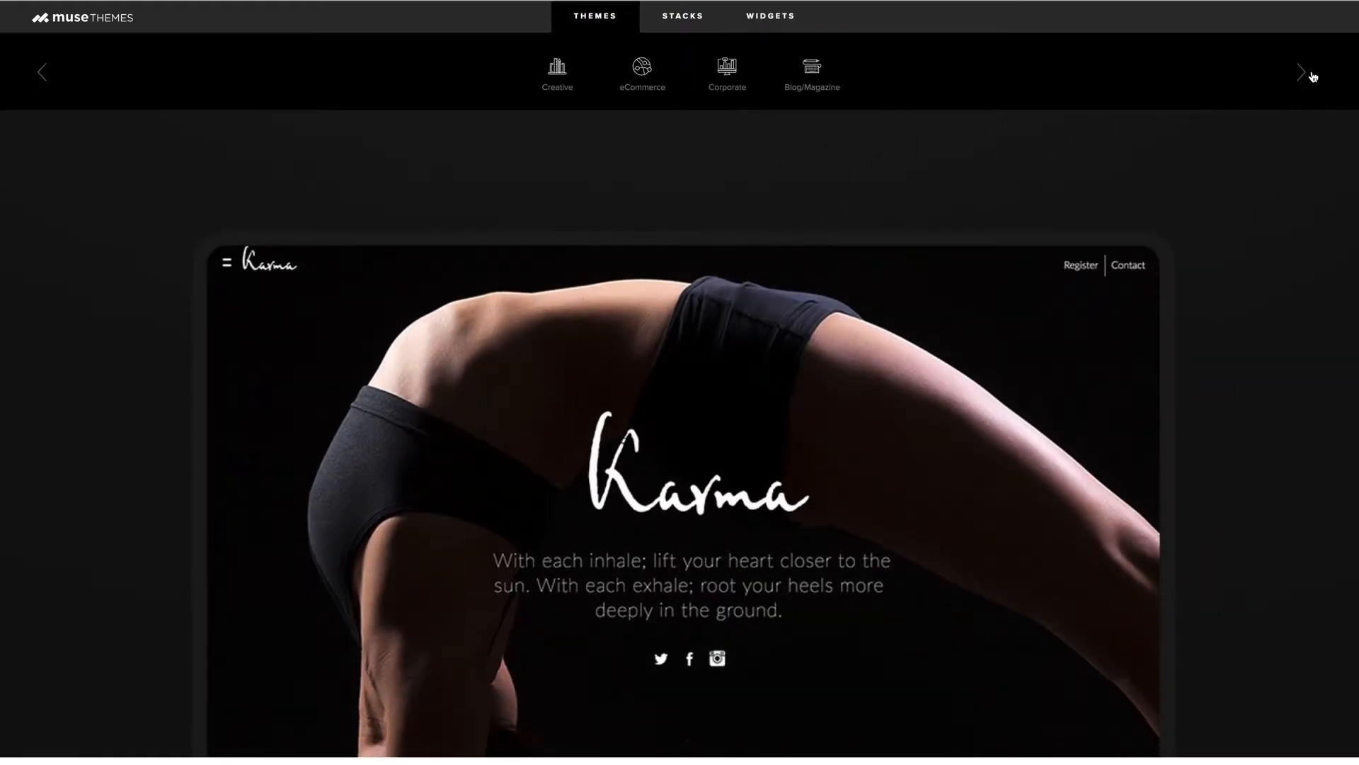
{"action": "left_click", "coordinate": [1310, 76]}
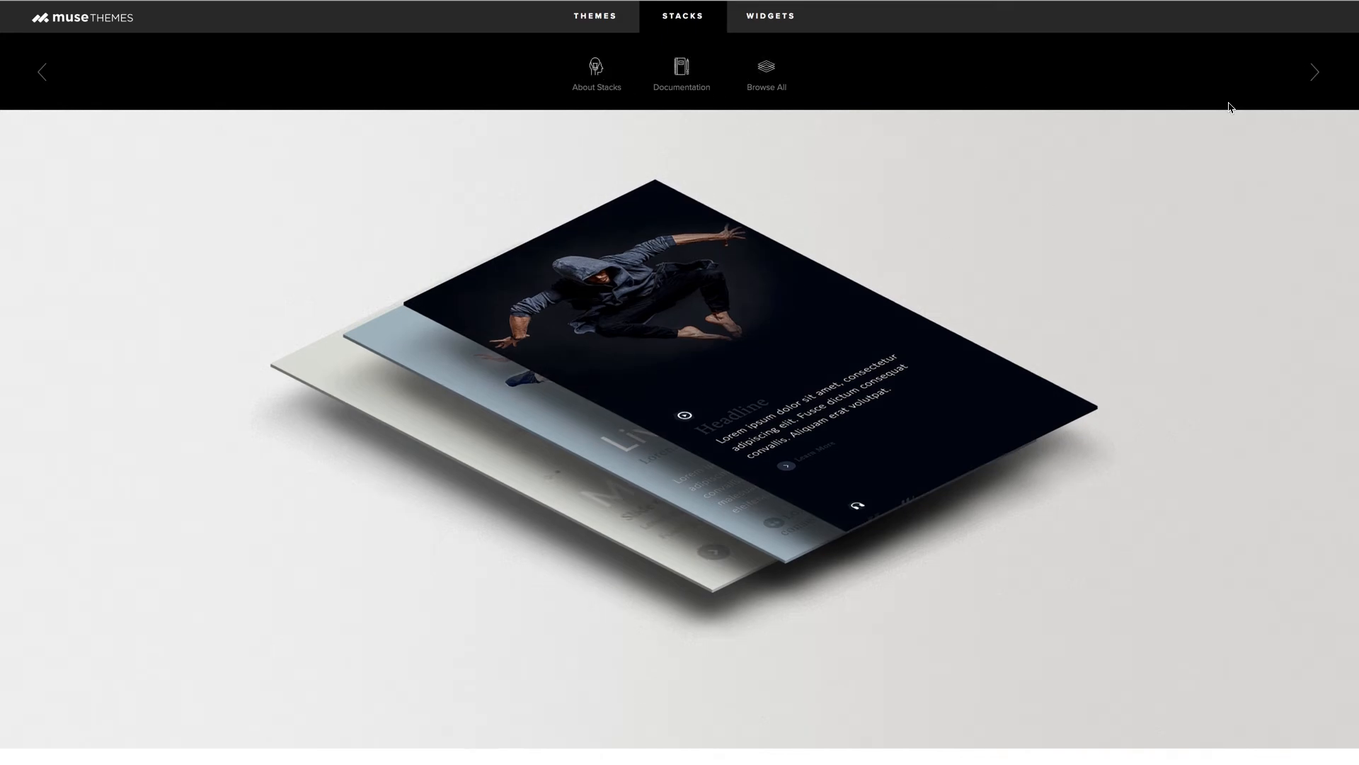
{"action": "left_click", "coordinate": [1315, 80]}
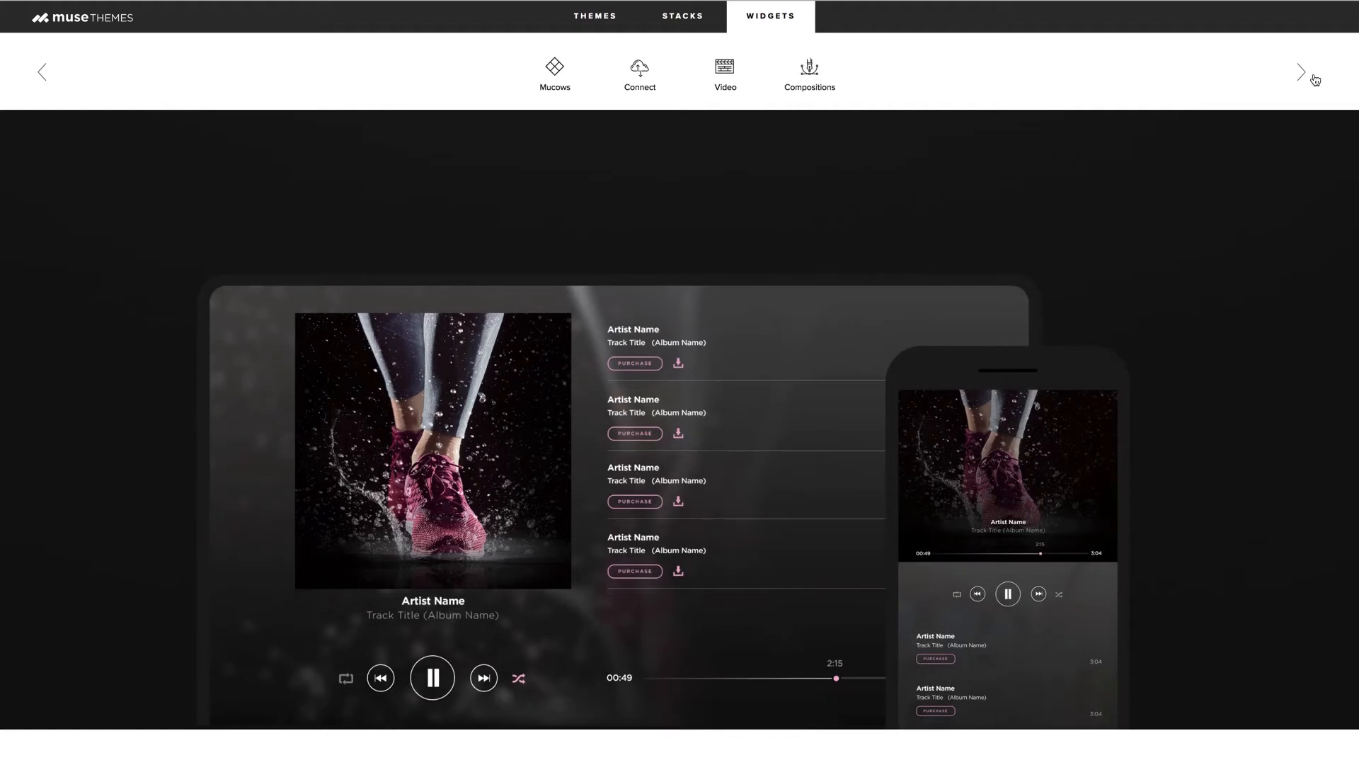
{"action": "left_click", "coordinate": [1311, 80]}
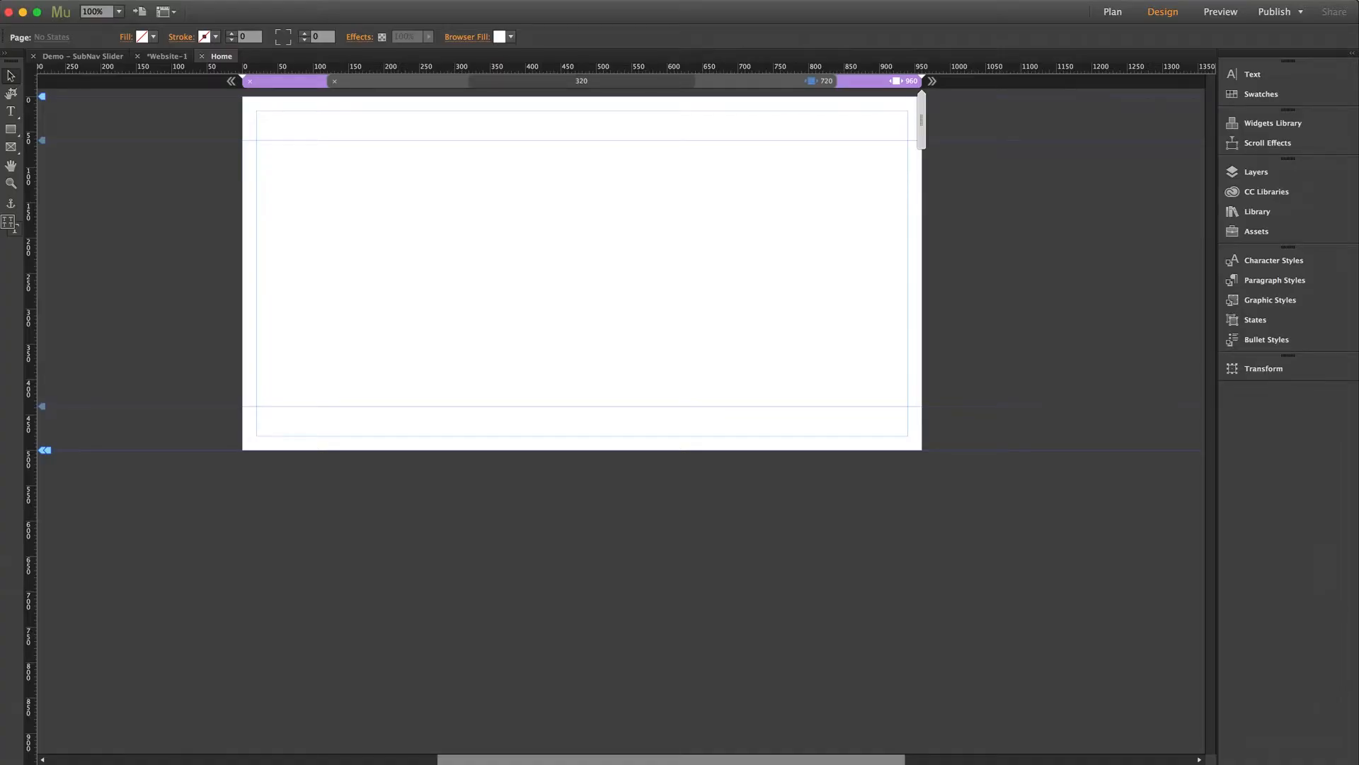
- Check the library for the "– MT – Nav – SubNav Slider (1.0).mulib" folder and collapse it
{"action": "left_click", "coordinate": [1258, 214]}
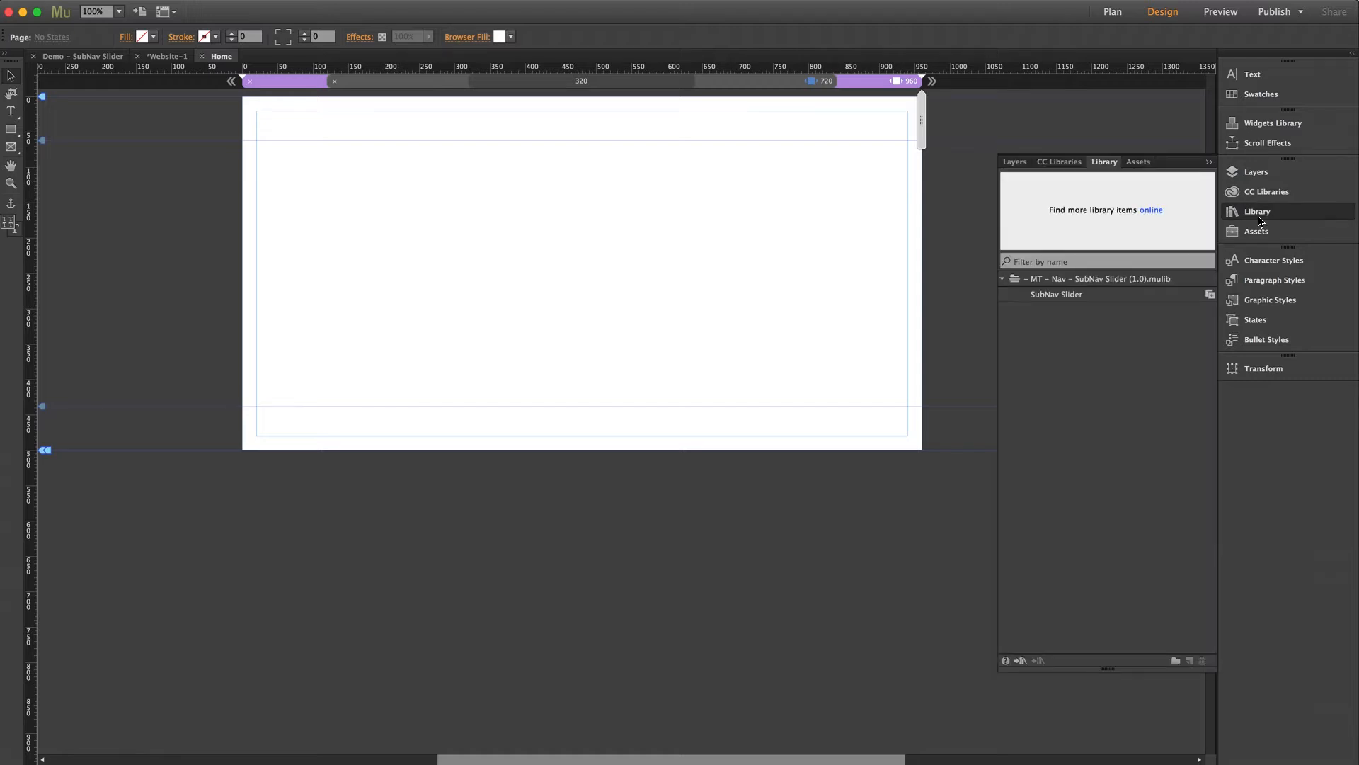
{"action": "left_click", "coordinate": [1002, 279]}
{"action": "left_click", "coordinate": [1248, 212]}
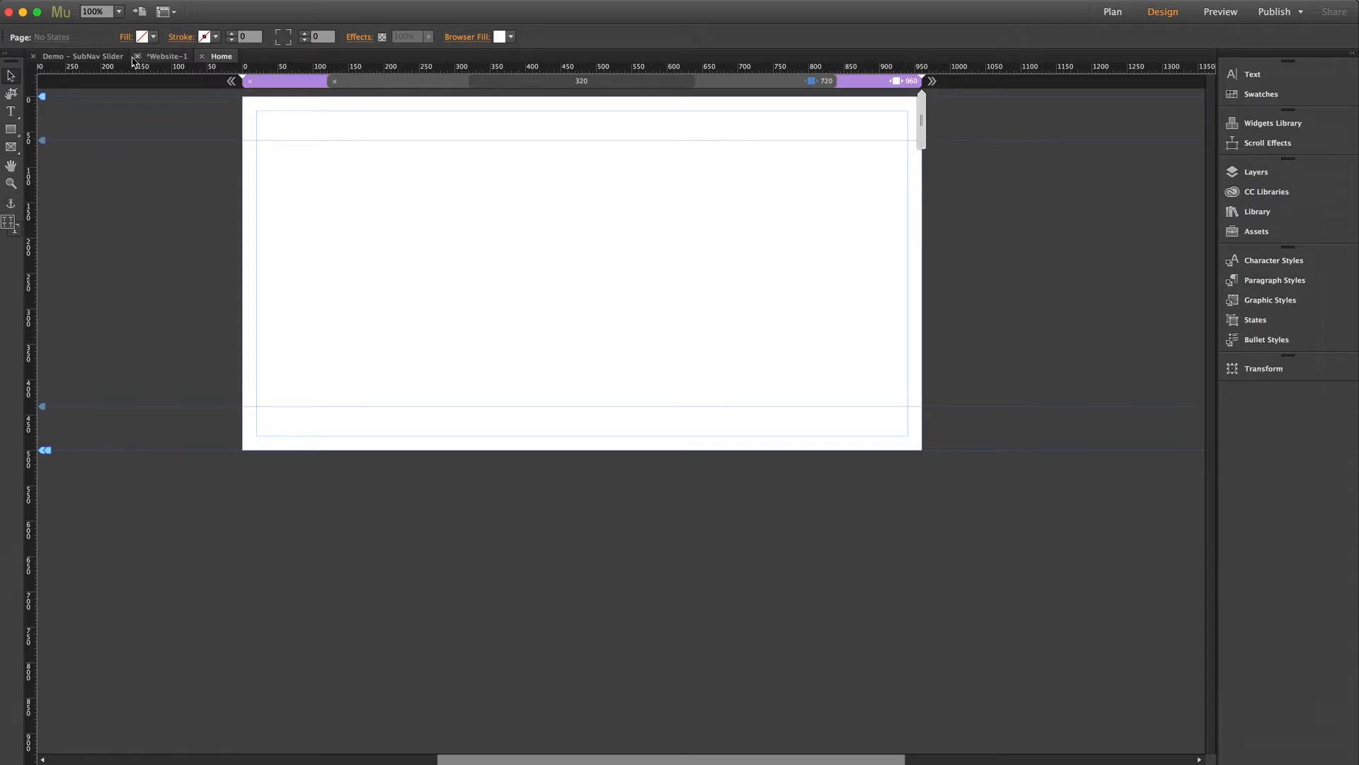
- View the page at 50% and place the SubNav Slider library item near the top of the Home page
{"action": "left_click", "coordinate": [120, 12]}
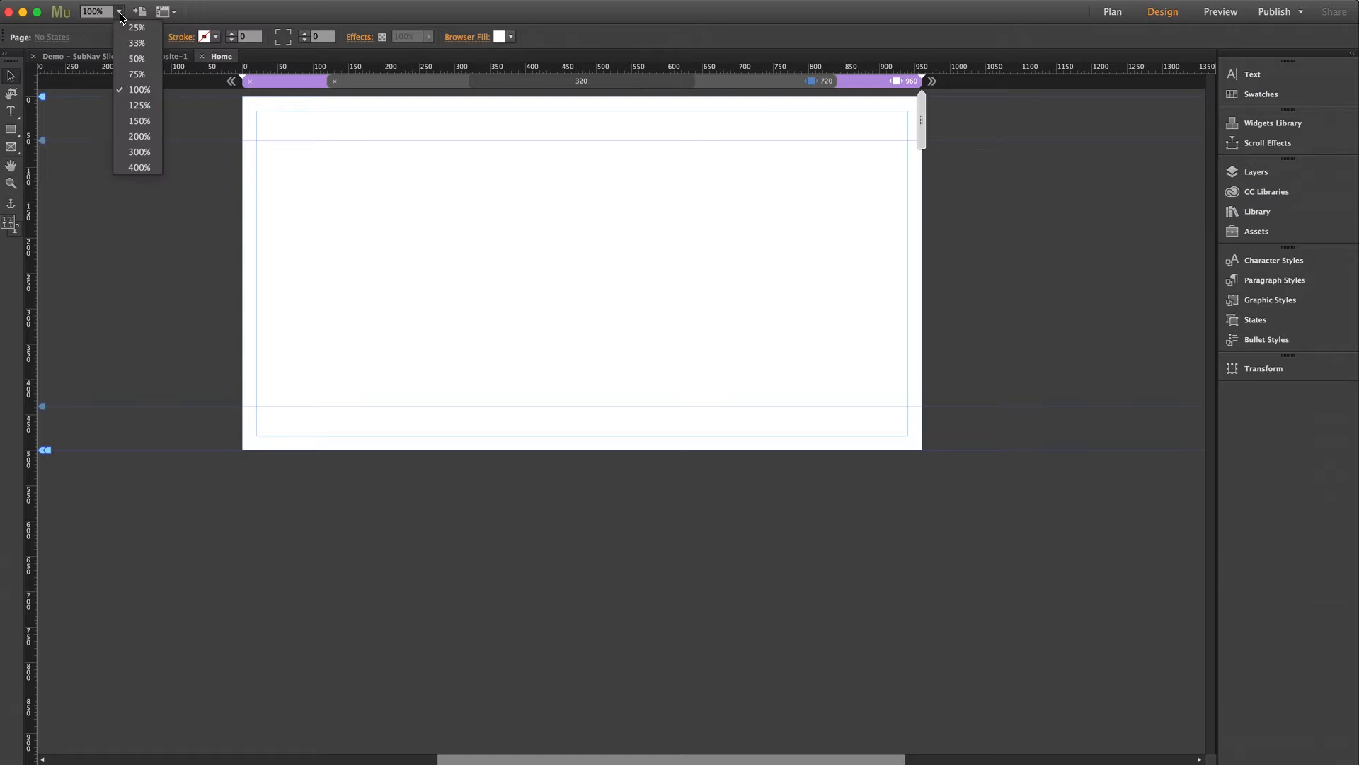
{"action": "left_click", "coordinate": [137, 58]}
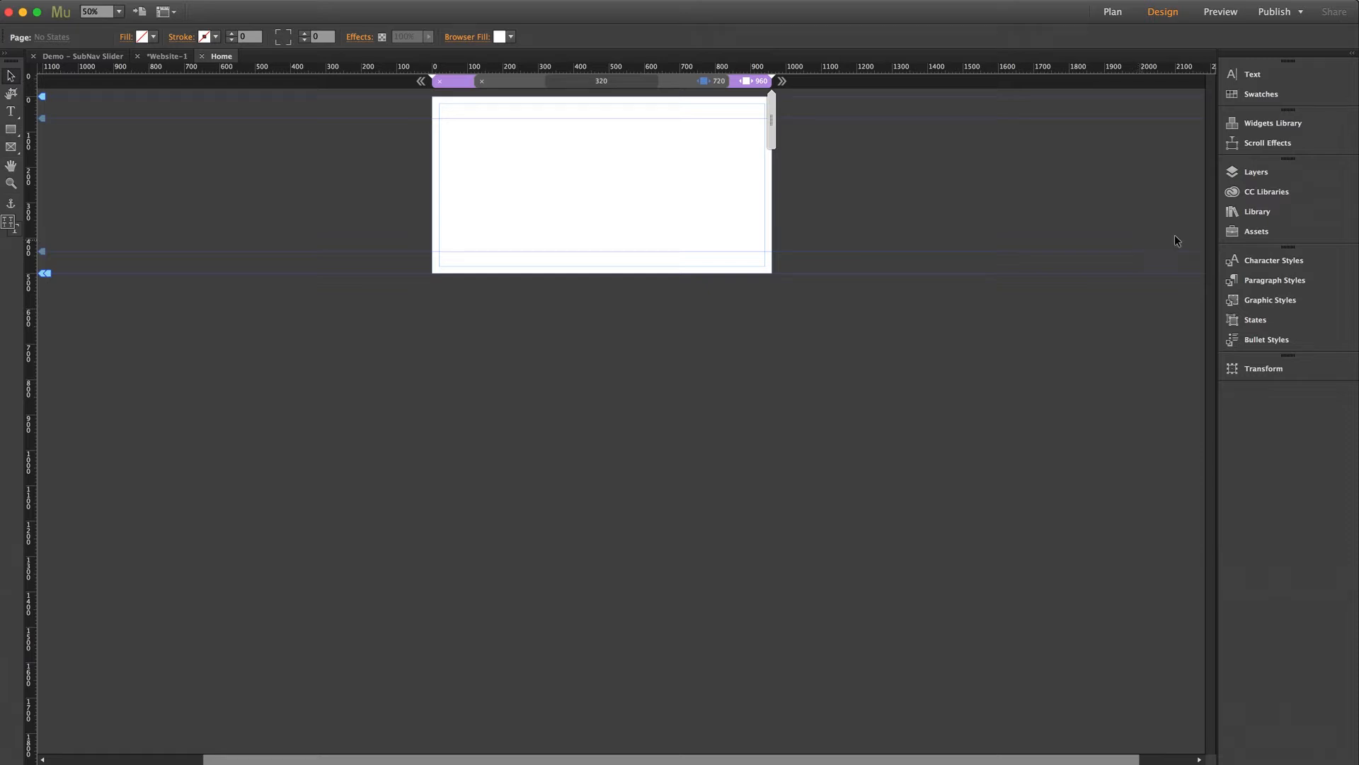
{"action": "left_click", "coordinate": [1244, 212]}
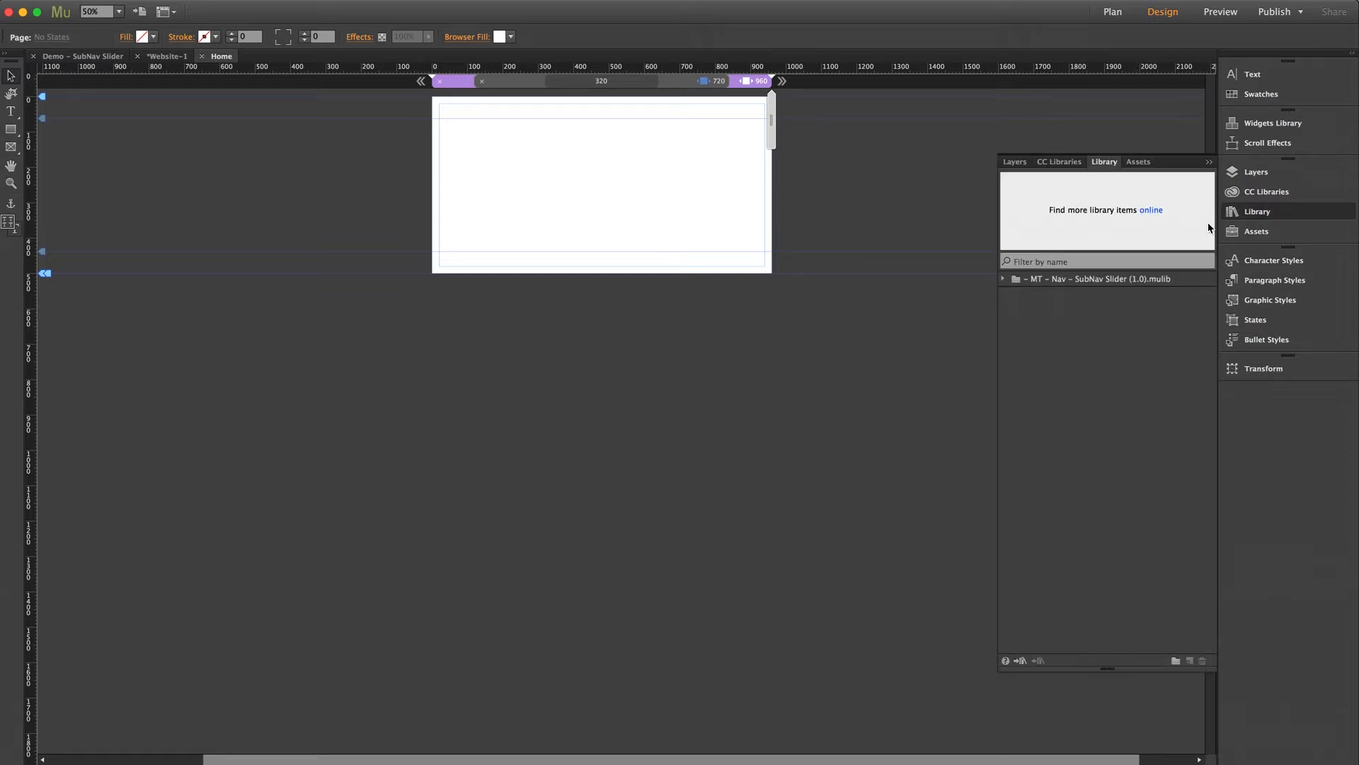
{"action": "left_click", "coordinate": [1003, 278]}
{"action": "left_click_drag", "start_coordinate": [1055, 295], "coordinate": [372, 127]}
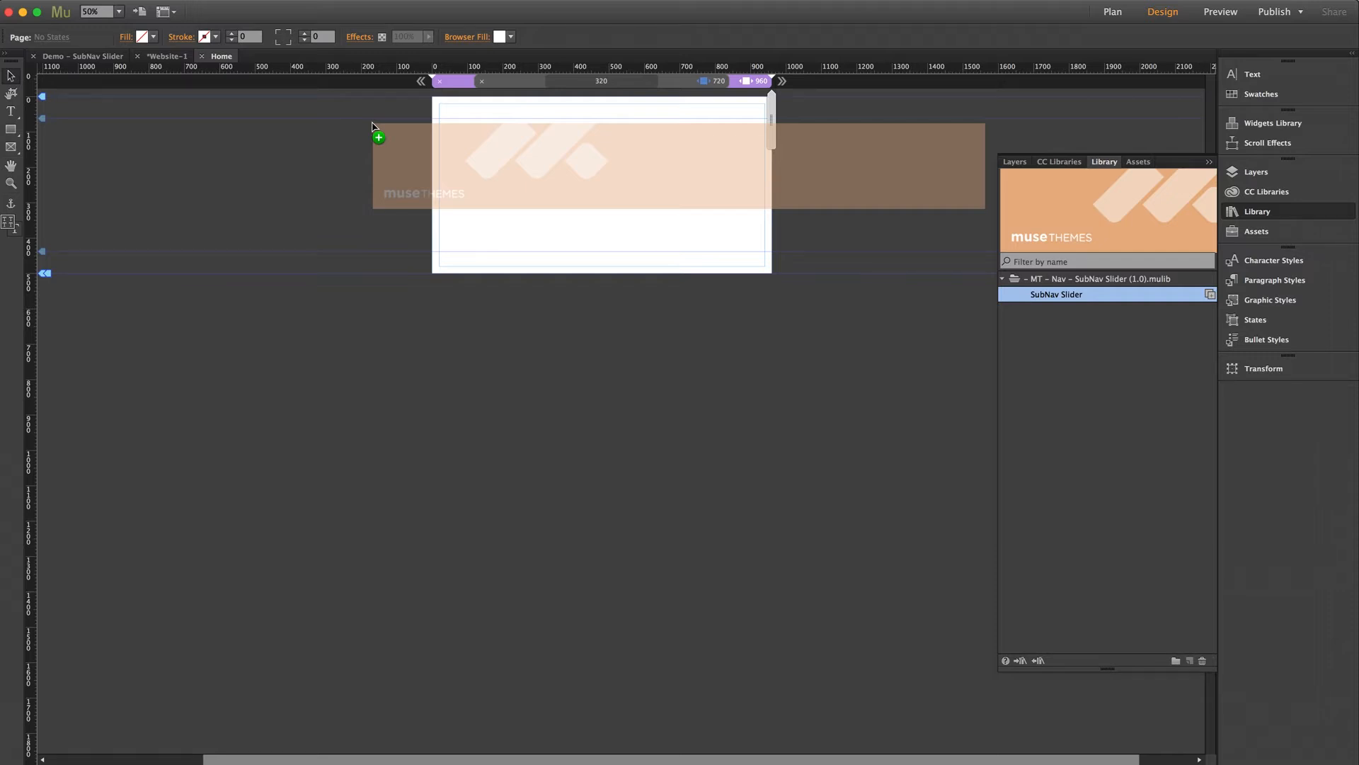
{"action": "left_click_drag", "start_coordinate": [372, 127], "coordinate": [293, 121]}
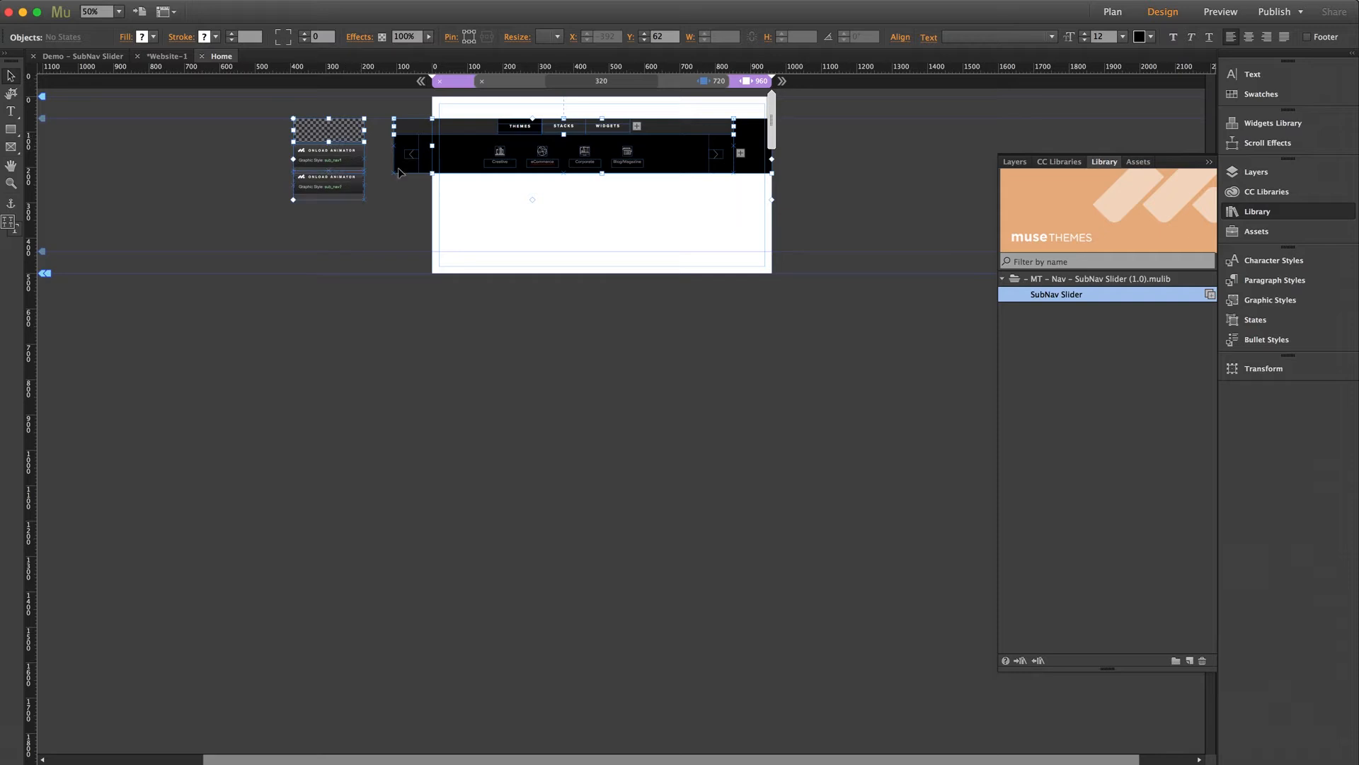
- Move the placed slider elements to the page's top edge at Y 0, aligned with its left side, and view at 100%
{"action": "left_click_drag", "start_coordinate": [410, 131], "coordinate": [448, 117]}
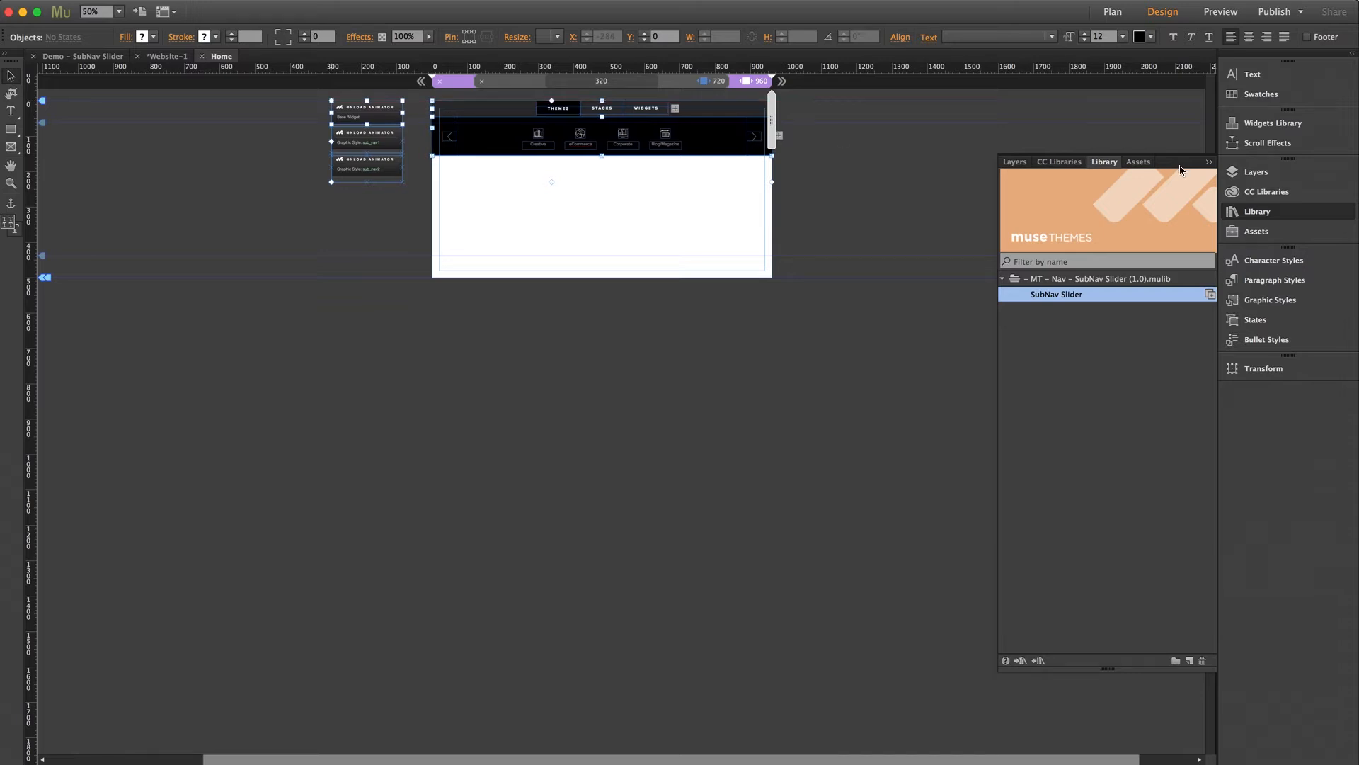
{"action": "left_click", "coordinate": [1267, 211]}
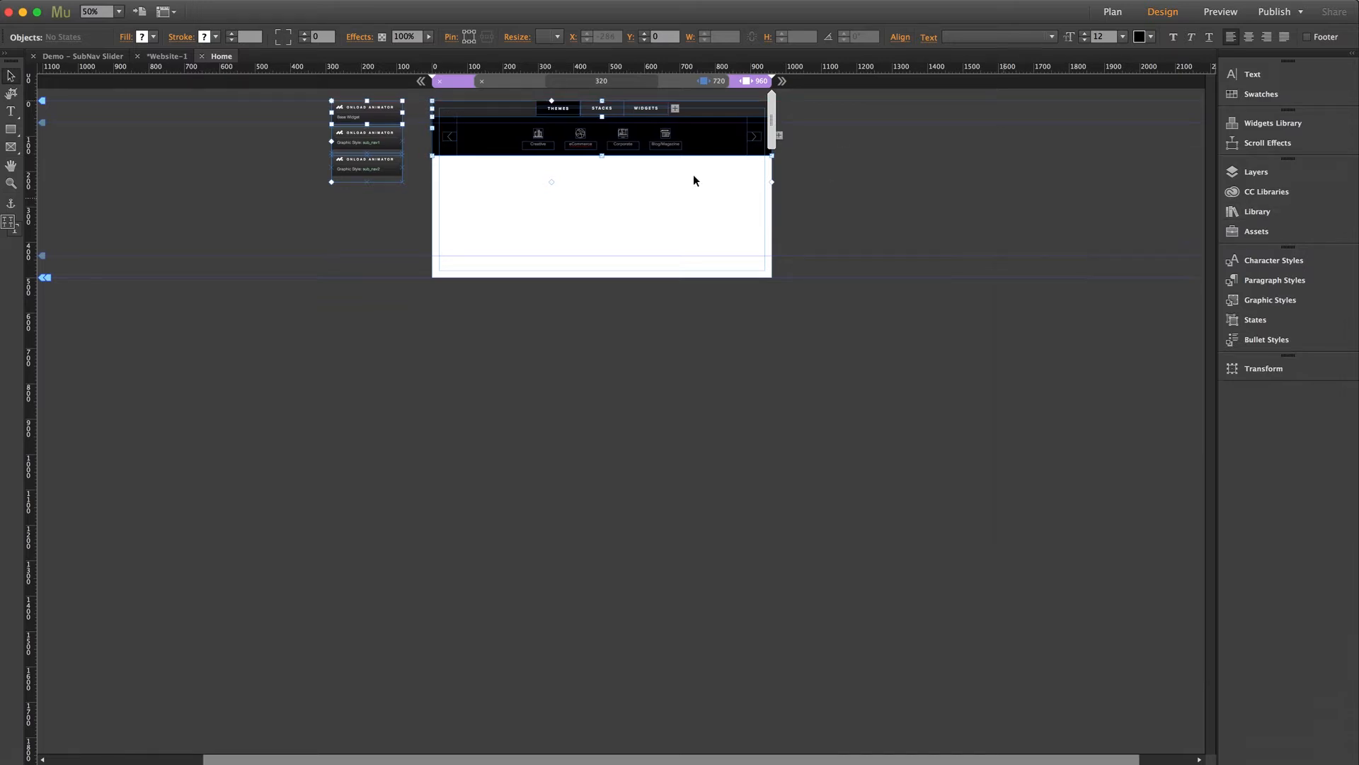
{"action": "left_click", "coordinate": [405, 201]}
{"action": "left_click", "coordinate": [119, 11]}
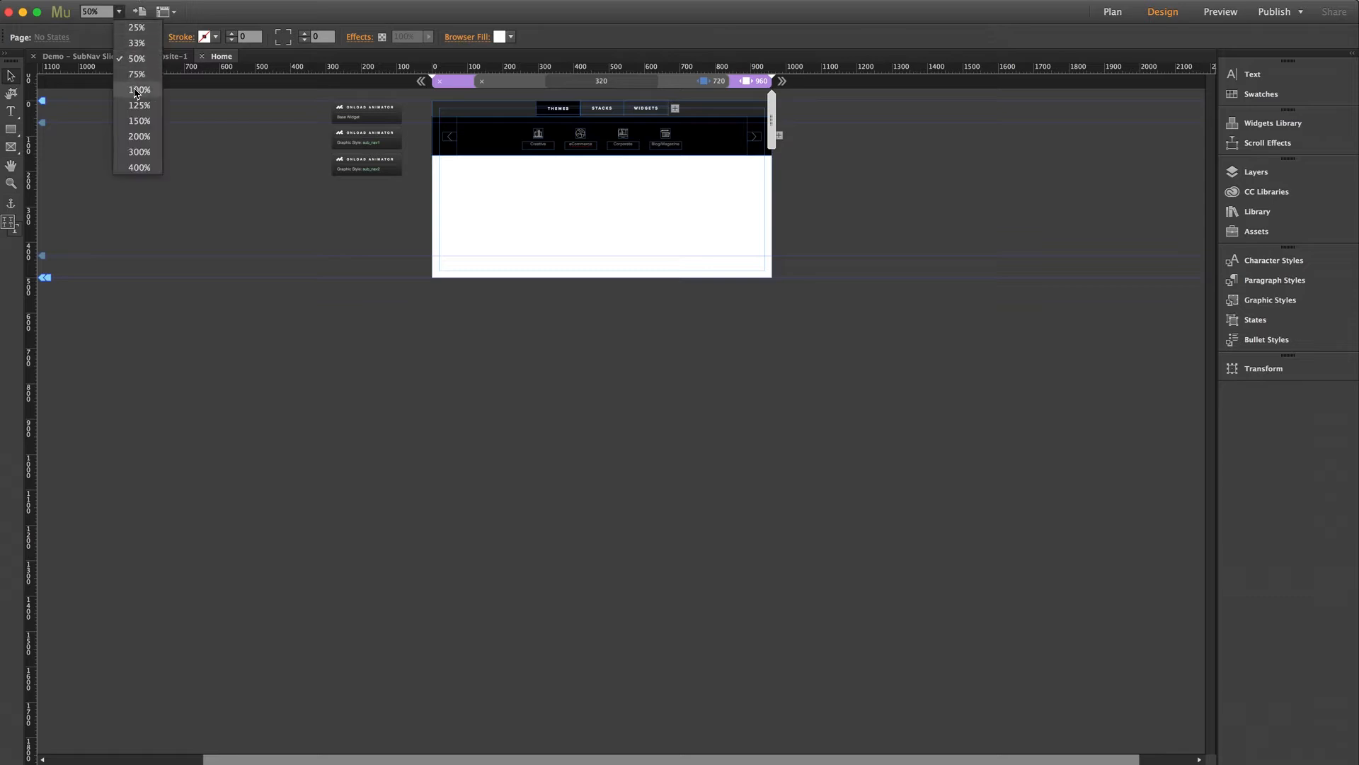
{"action": "left_click", "coordinate": [135, 77]}
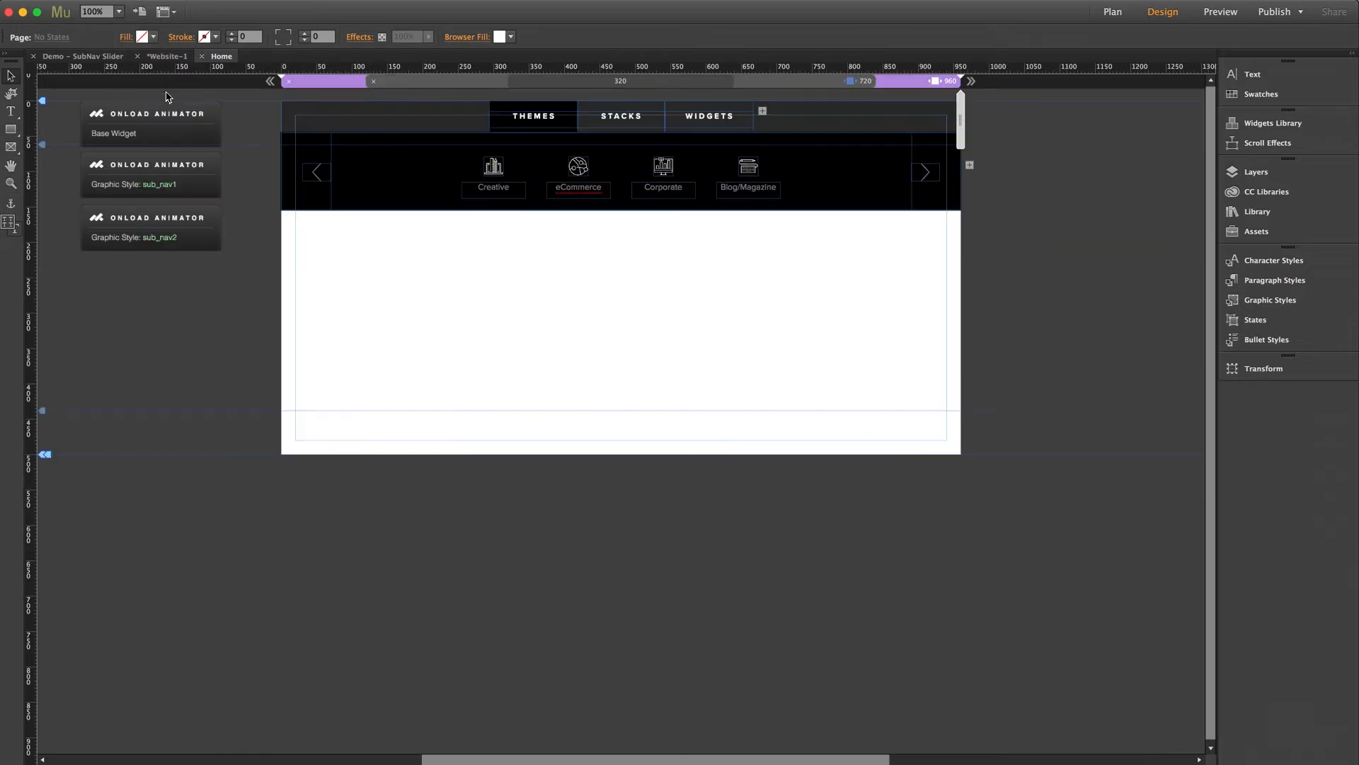
{"action": "left_click", "coordinate": [311, 145]}
{"action": "left_click_drag", "start_coordinate": [401, 179], "coordinate": [398, 179]}
{"action": "left_click", "coordinate": [394, 264]}
{"action": "scroll", "coordinate": [394, 264], "scroll_direction": "left", "scroll_amount": 3}
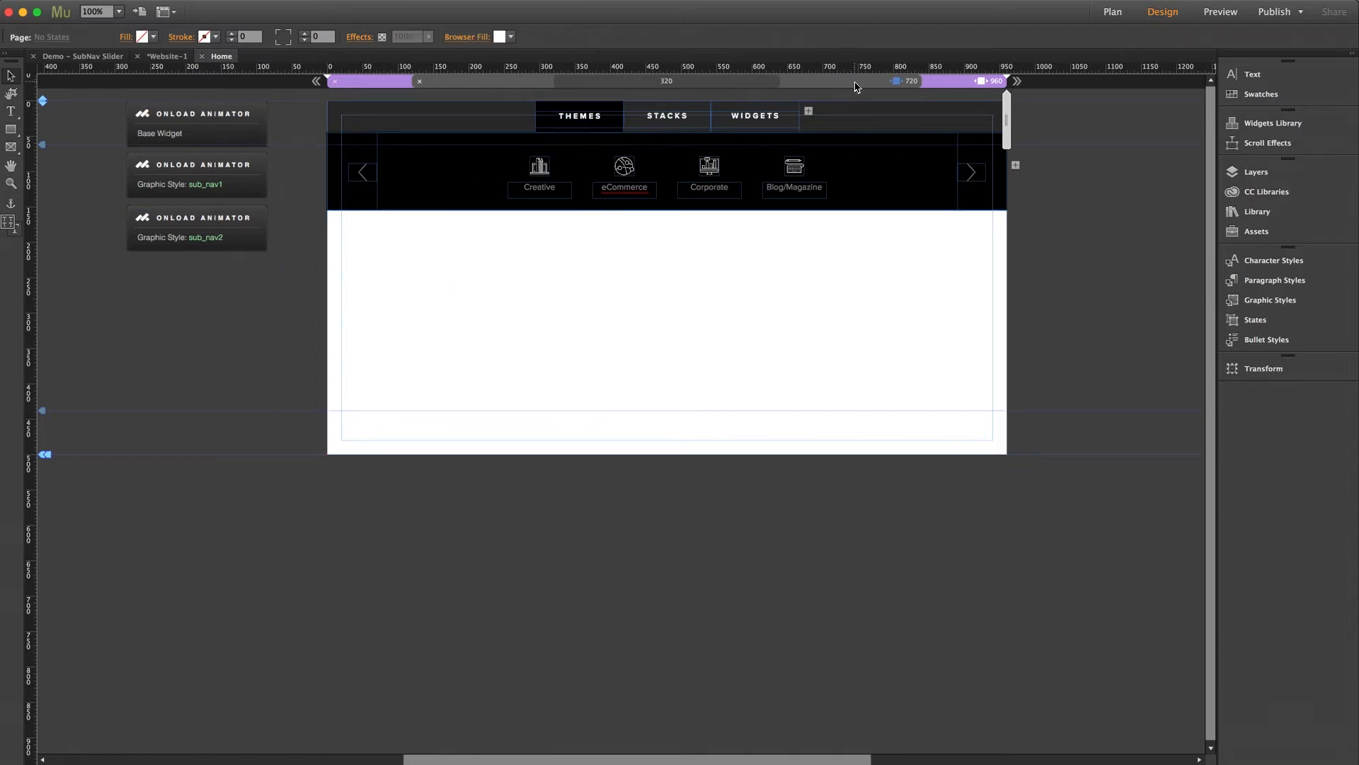
- At the 720 breakpoint, align the background rectangle and both navigation compositions with the page's top-left corner at X 0, Y 0
{"action": "left_click", "coordinate": [855, 82]}
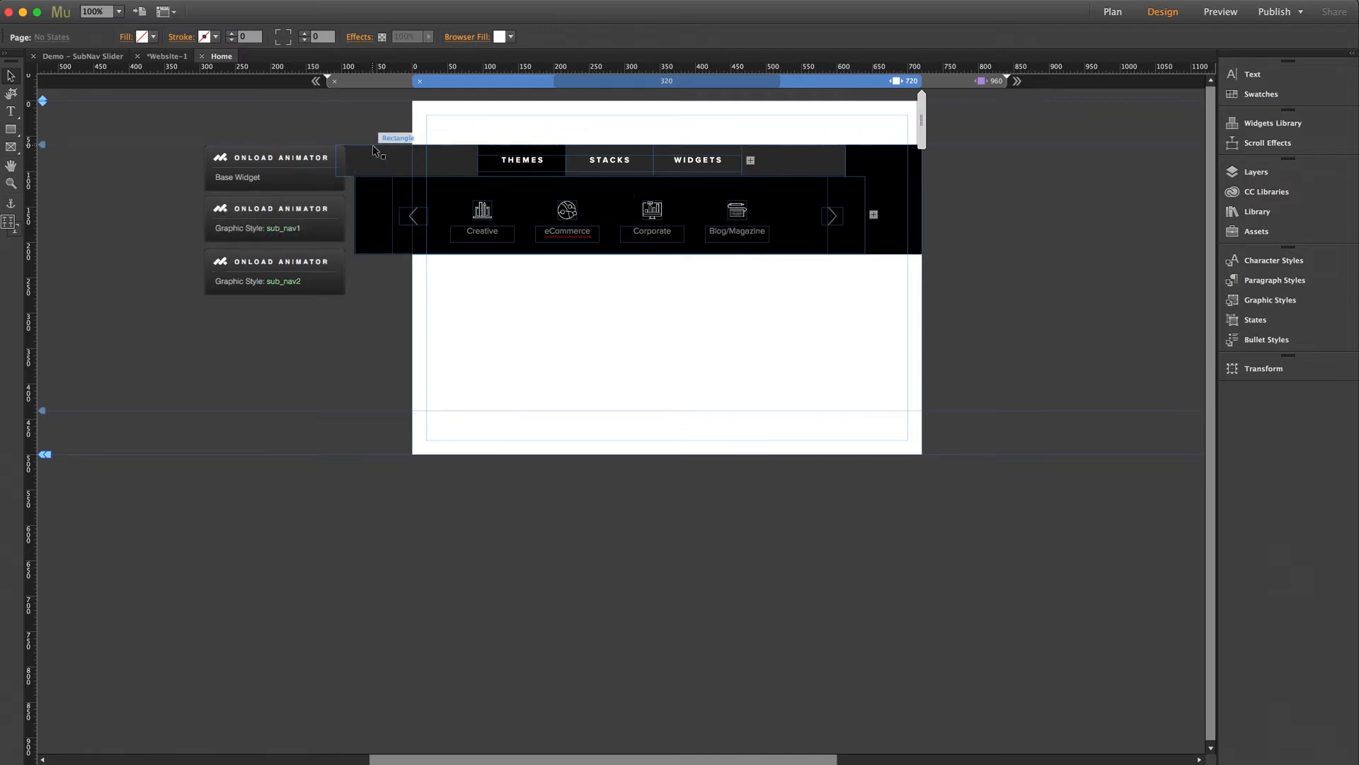
{"action": "left_click_drag", "start_coordinate": [388, 158], "coordinate": [451, 159]}
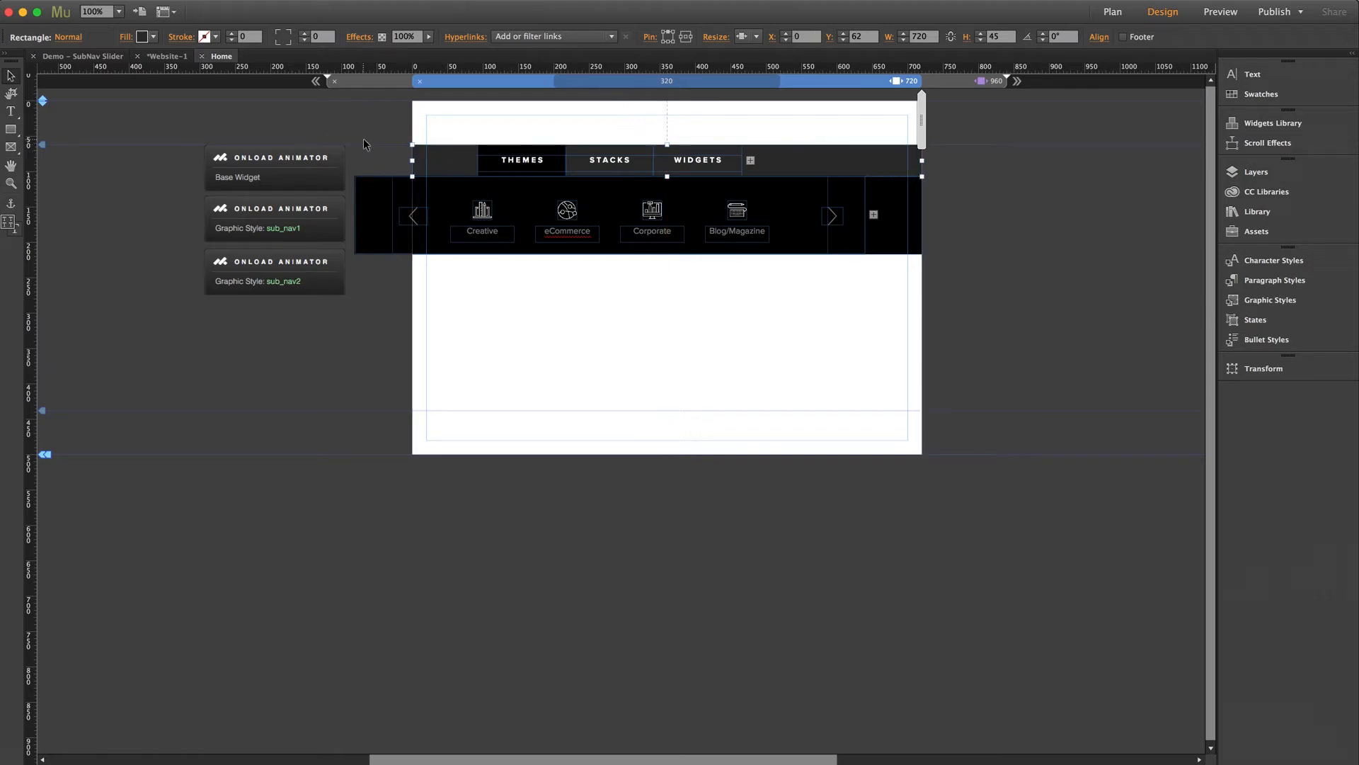
{"action": "left_click_drag", "start_coordinate": [376, 134], "coordinate": [514, 150]}
{"action": "left_click", "coordinate": [976, 199]}
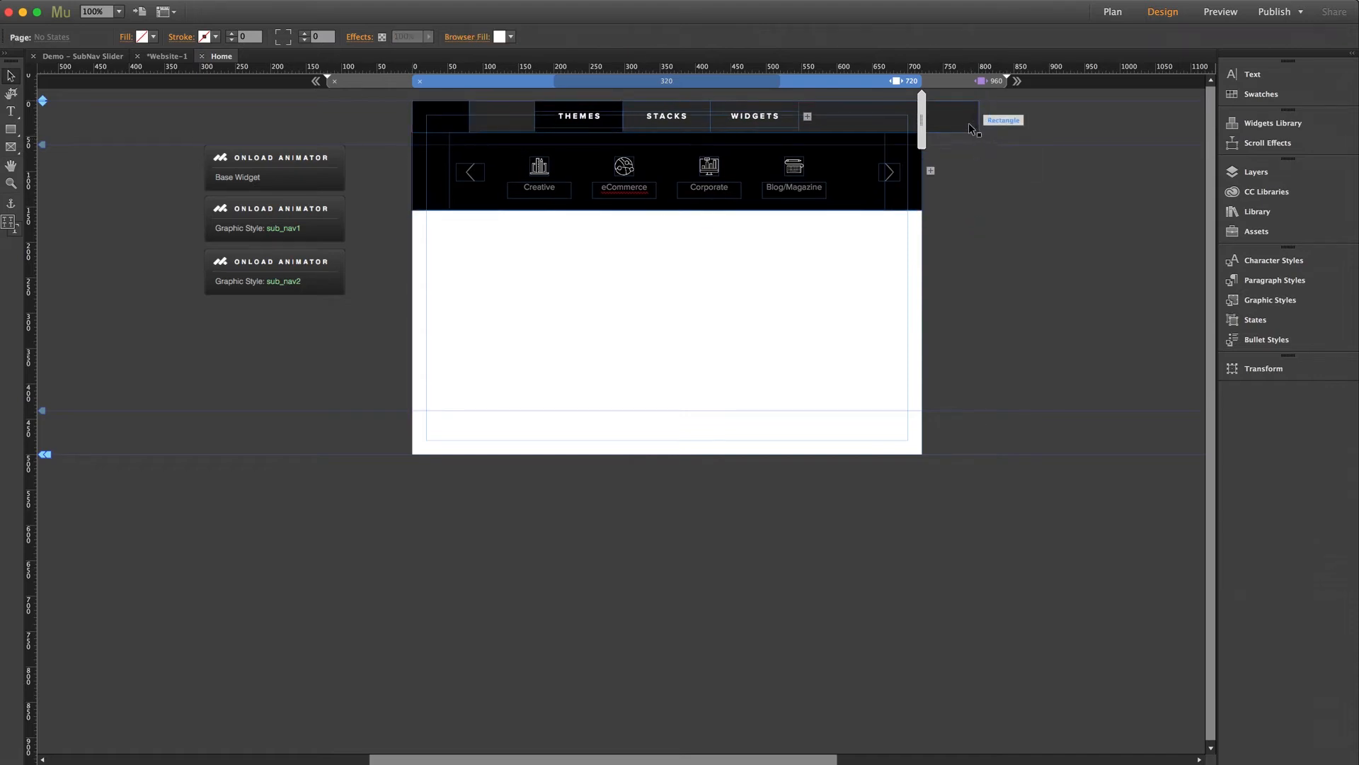
{"action": "left_click_drag", "start_coordinate": [970, 128], "coordinate": [912, 129]}
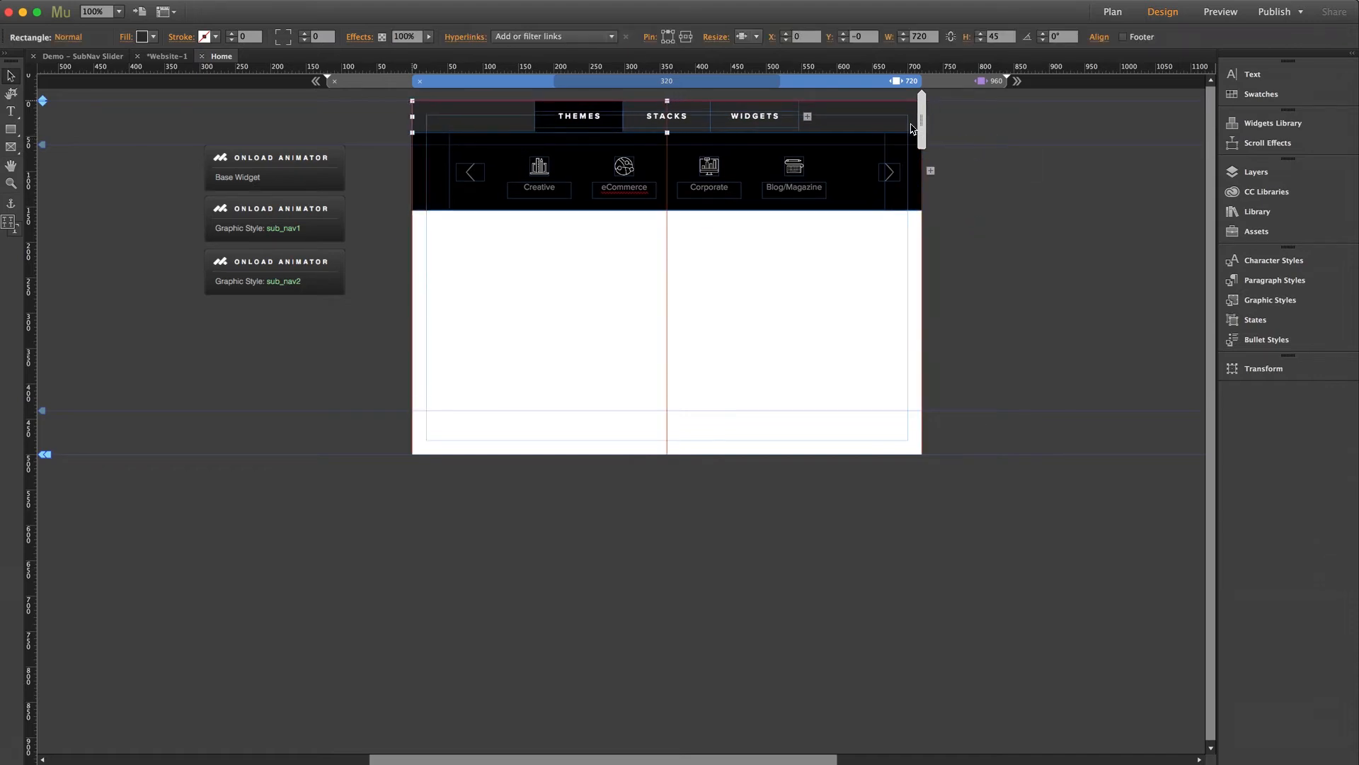
{"action": "left_click", "coordinate": [755, 270]}
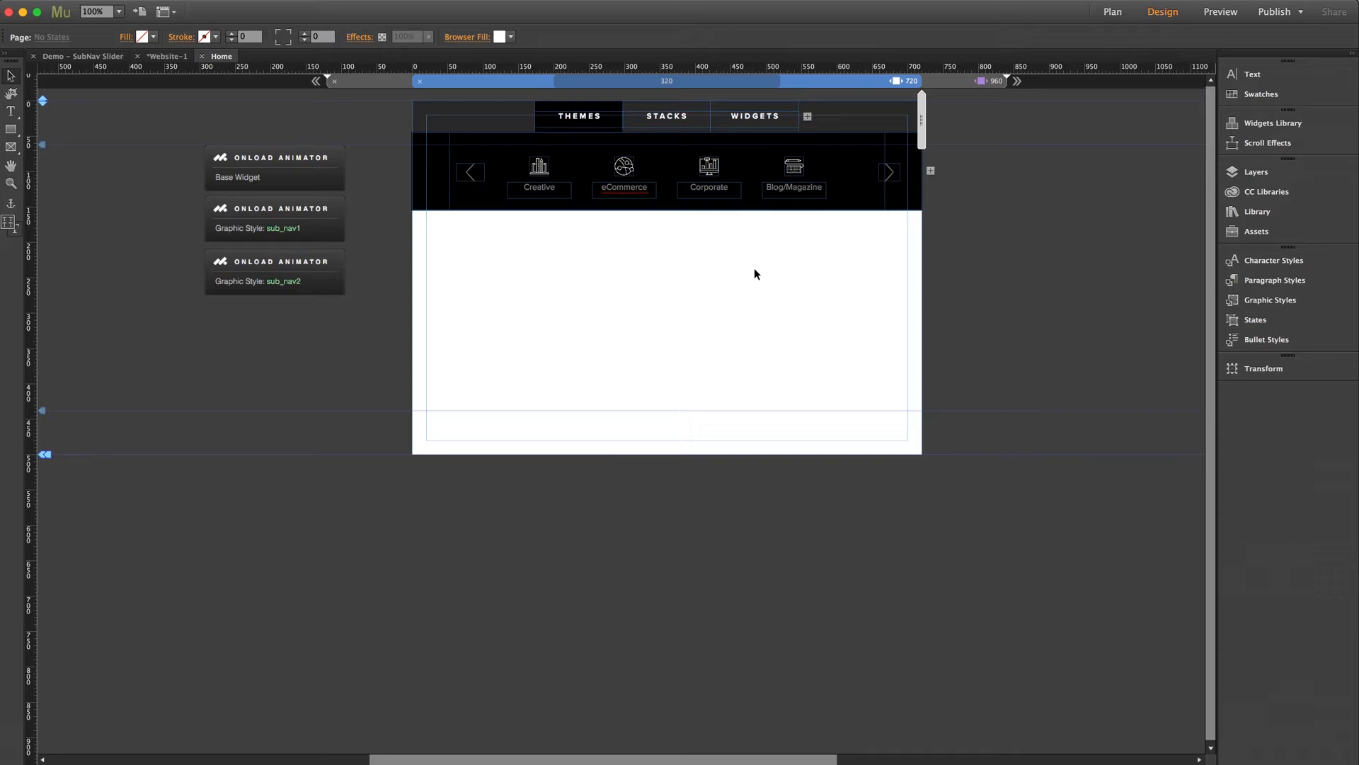
- Move the three Onload Animator widgets closer to the page's left edge at the 720 breakpoint
{"action": "left_click", "coordinate": [291, 166]}
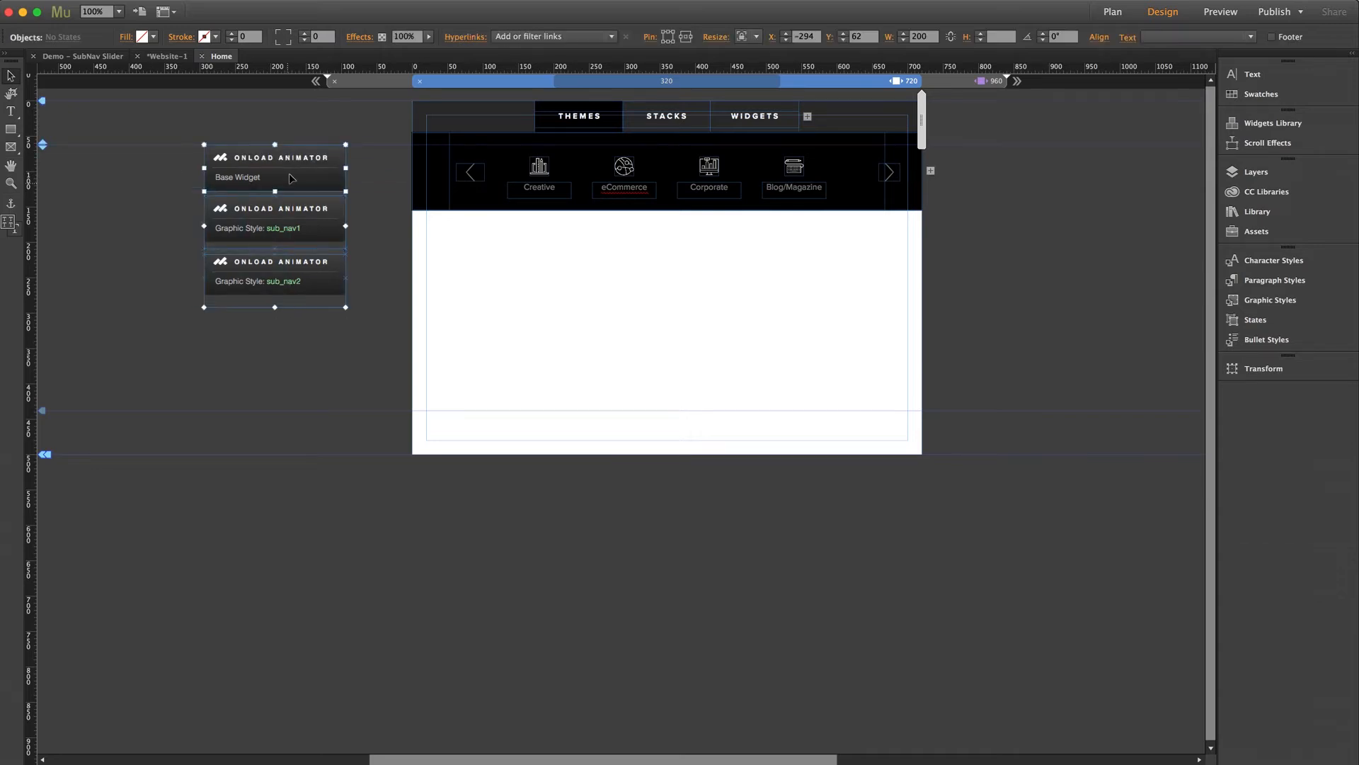
{"action": "left_click_drag", "start_coordinate": [291, 166], "coordinate": [348, 166]}
{"action": "left_click", "coordinate": [585, 278]}
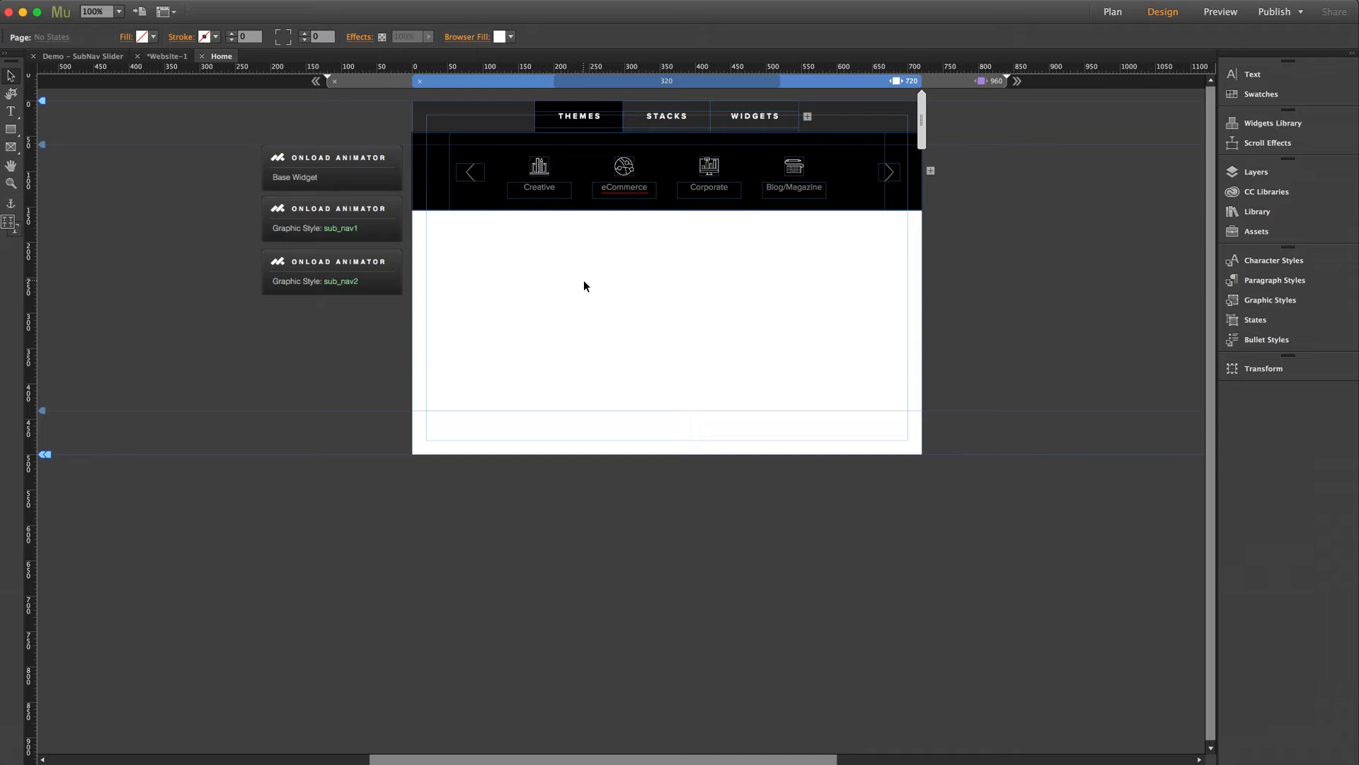
- At the 960 breakpoint, move the three Onload Animator widgets beside the page to X -215, Y 62
{"action": "left_click", "coordinate": [968, 84]}
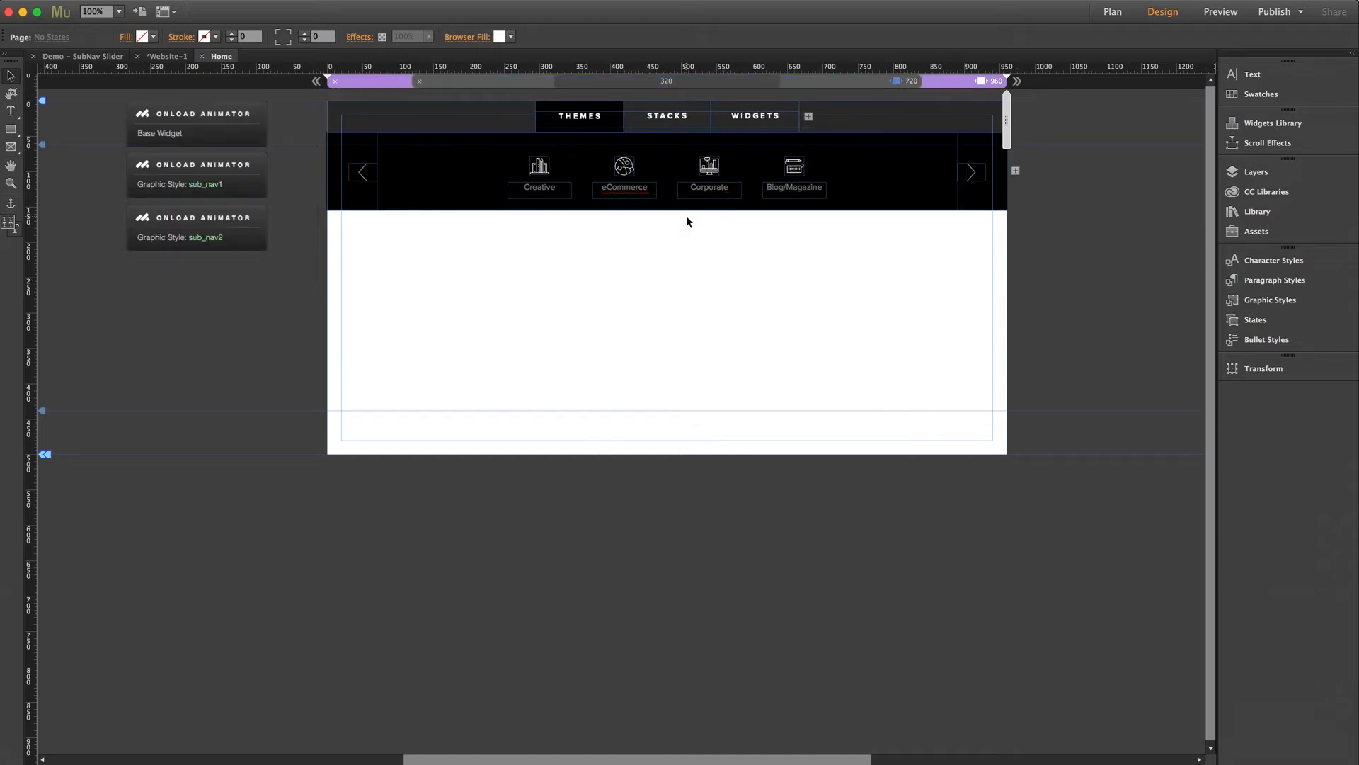
{"action": "left_click_drag", "start_coordinate": [103, 118], "coordinate": [215, 326]}
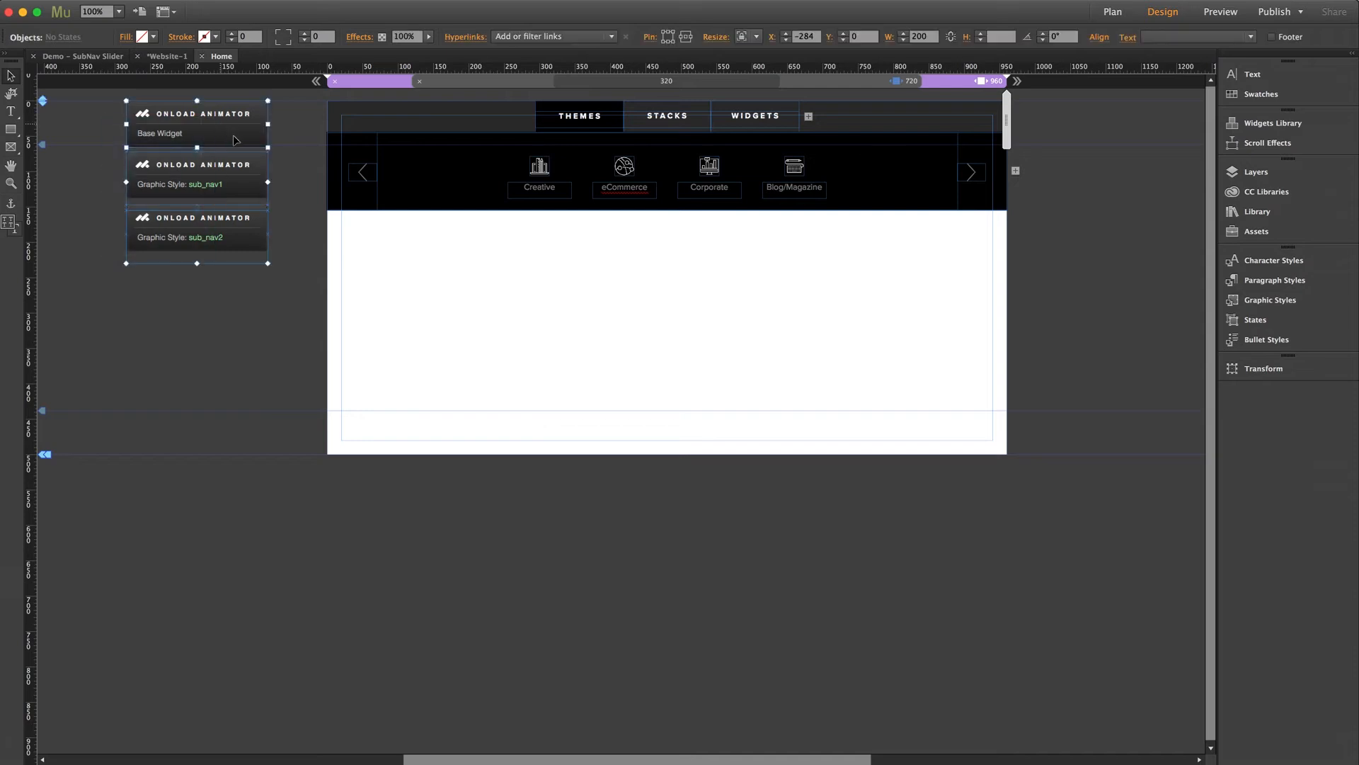
{"action": "left_click_drag", "start_coordinate": [236, 139], "coordinate": [270, 171]}
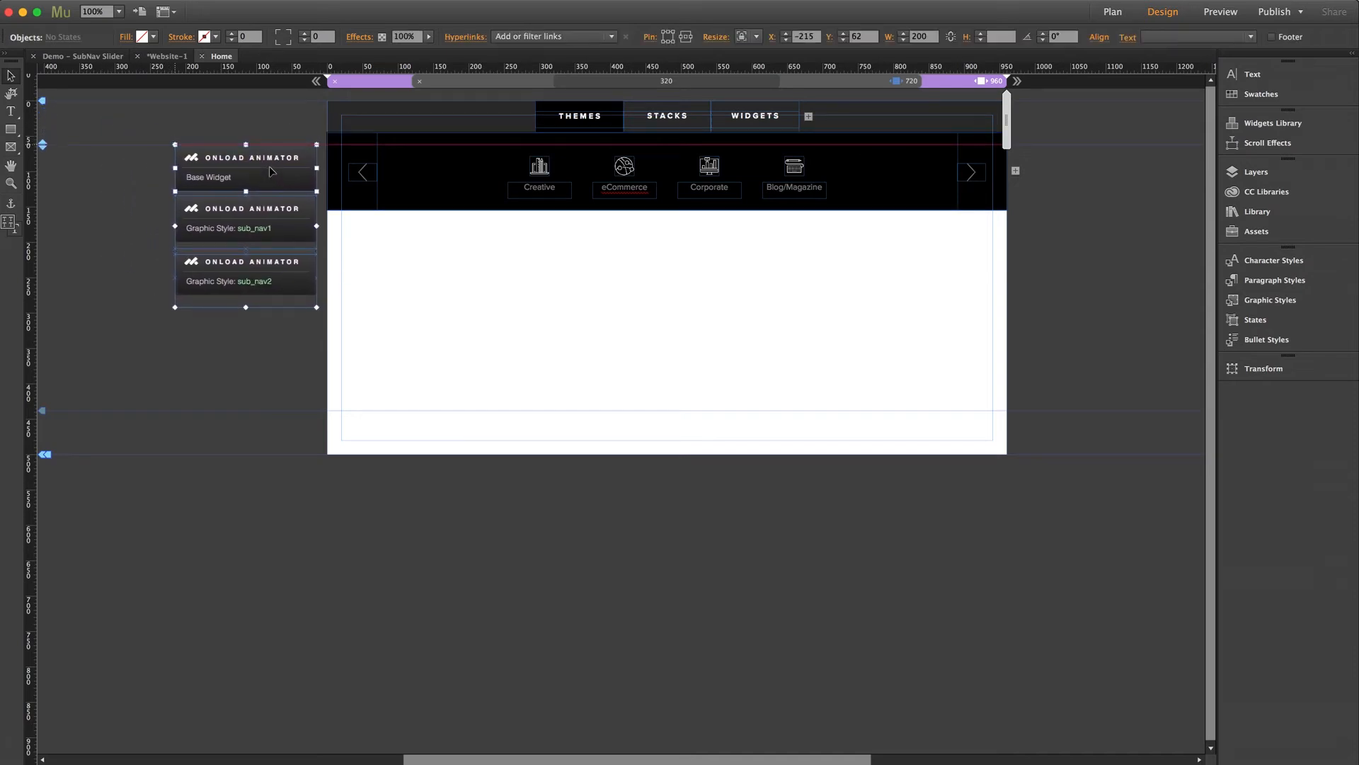
{"action": "left_click", "coordinate": [575, 298]}
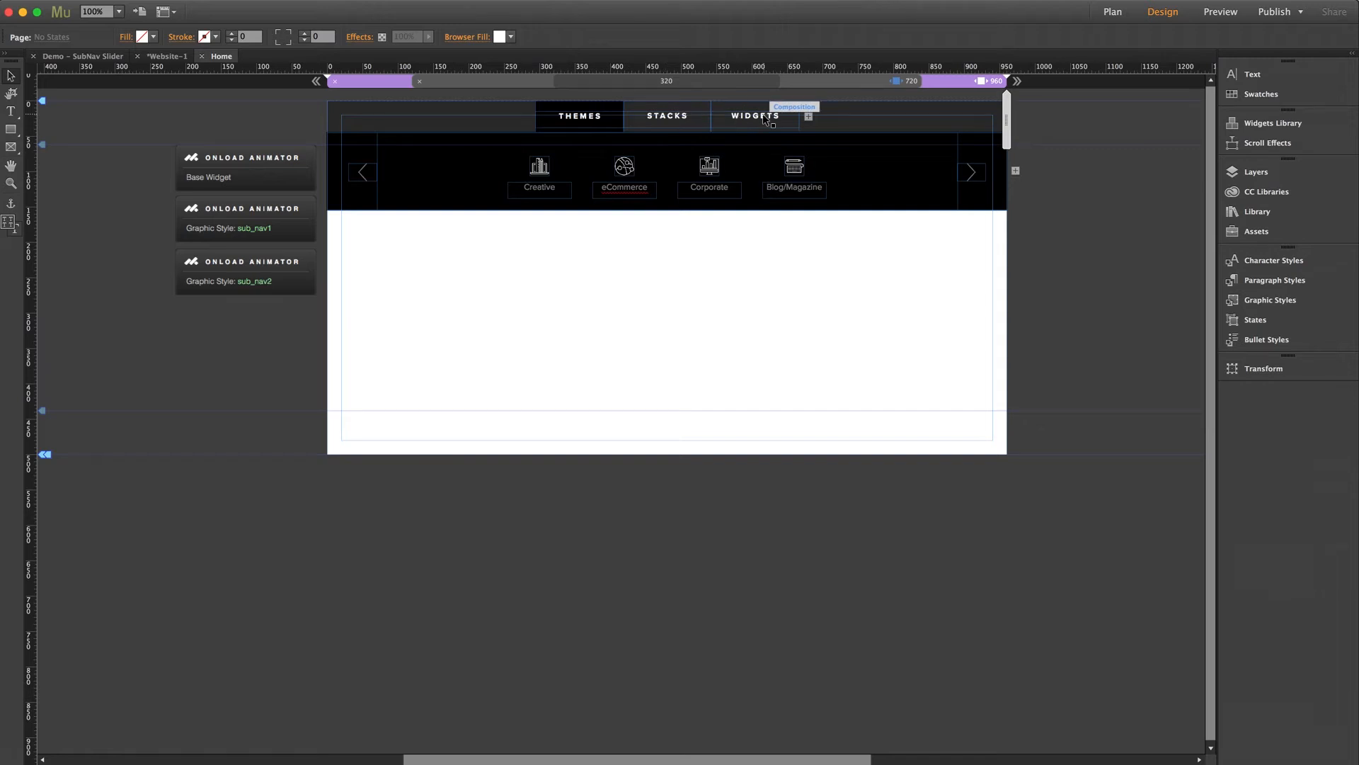
- Examine the composition's submenus by activating the STACKS, WIDGETS and THEMES triggers in turn
{"action": "left_click", "coordinate": [649, 116]}
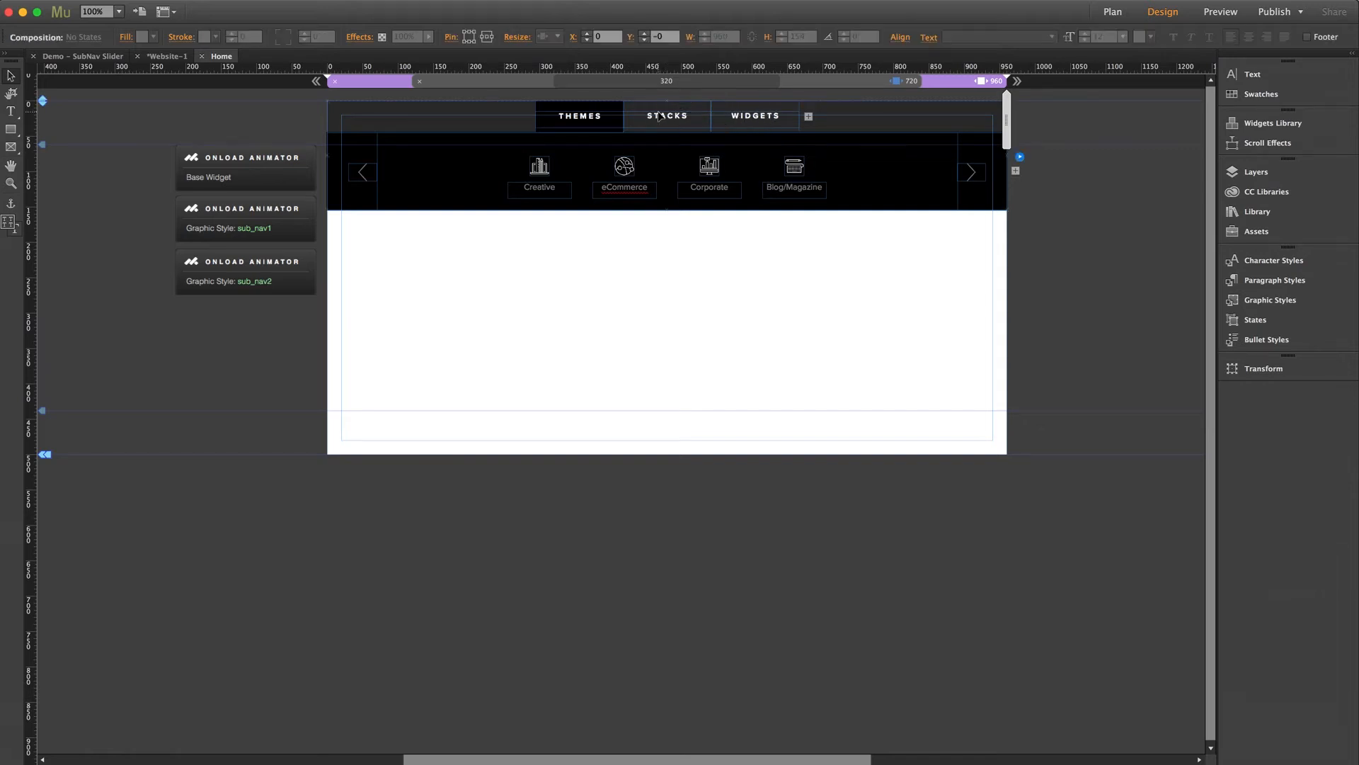
{"action": "left_click", "coordinate": [650, 116]}
{"action": "left_click", "coordinate": [770, 118]}
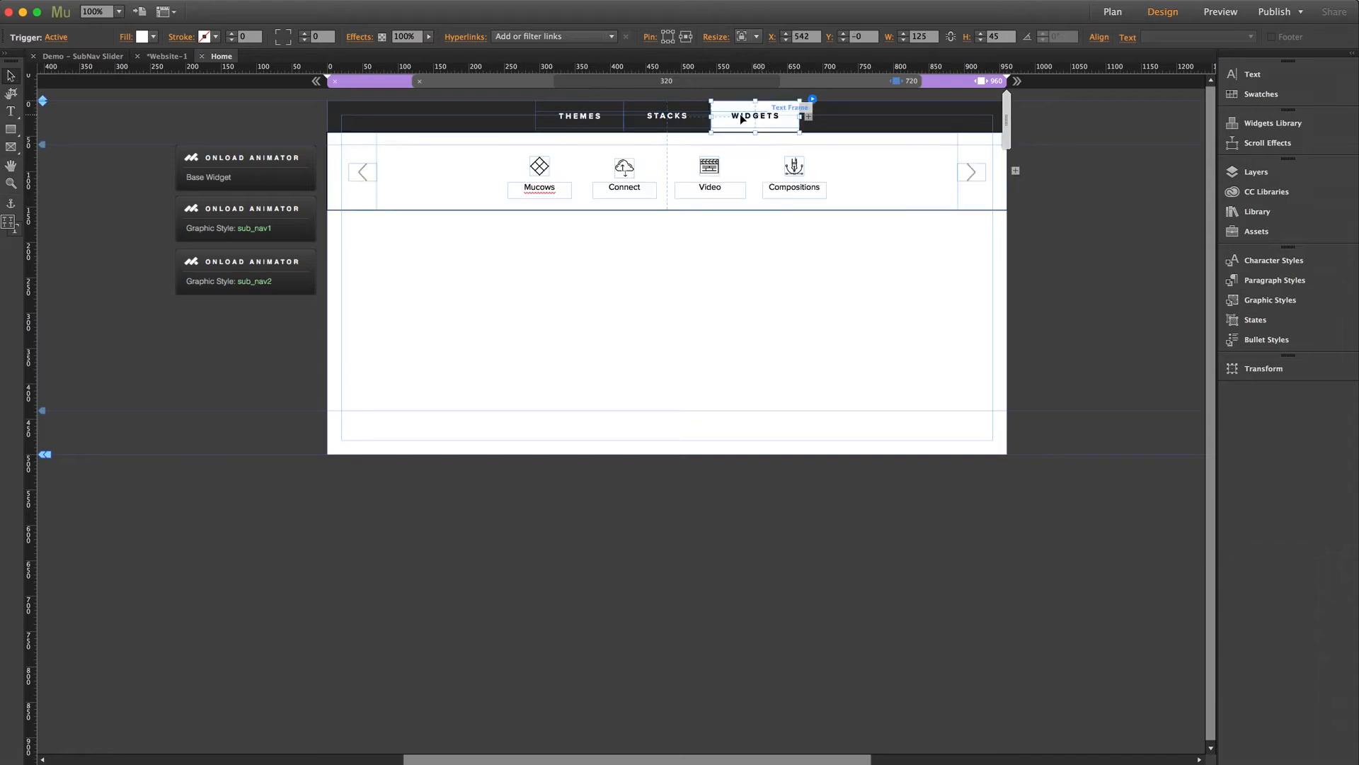
{"action": "left_click", "coordinate": [602, 121]}
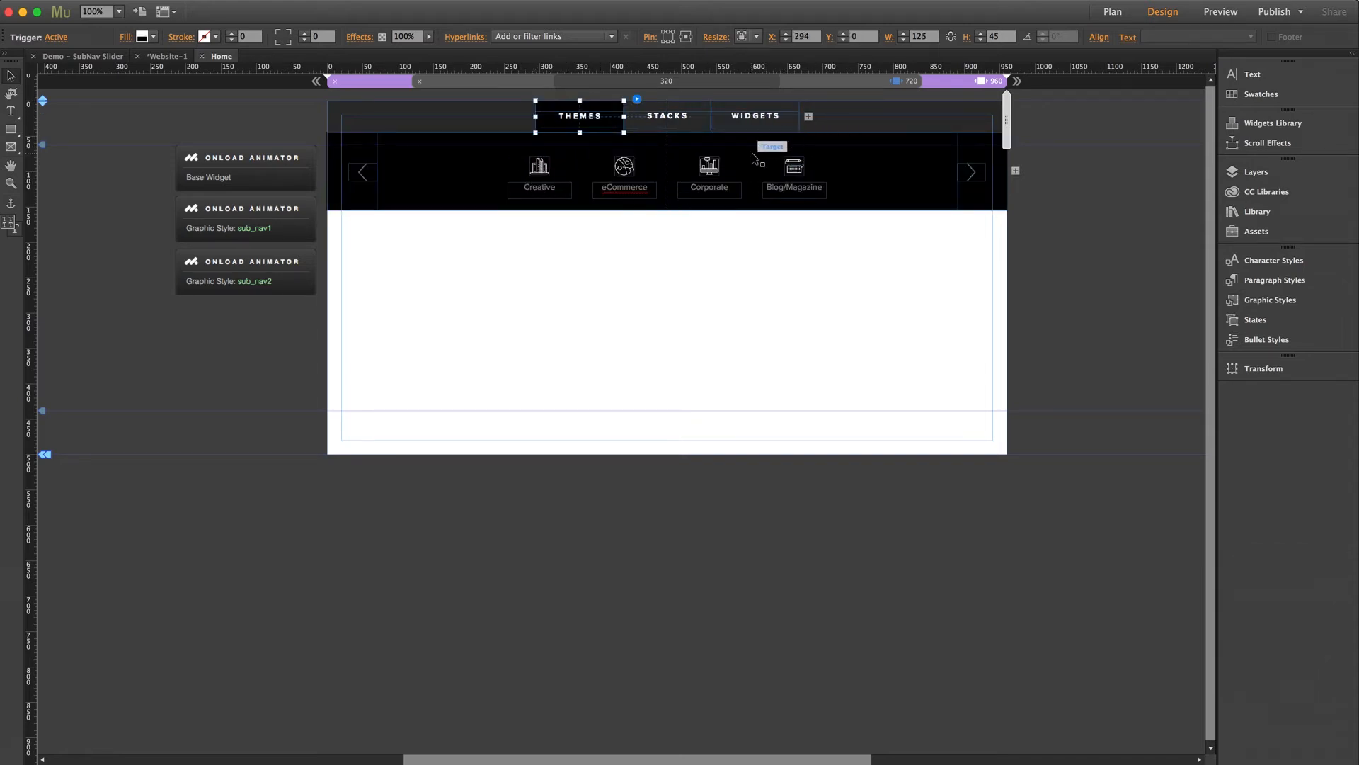
- Inspect the THEMES target and the state button inside it, including its hyperlink option, and clear the selection
{"action": "left_click", "coordinate": [453, 168]}
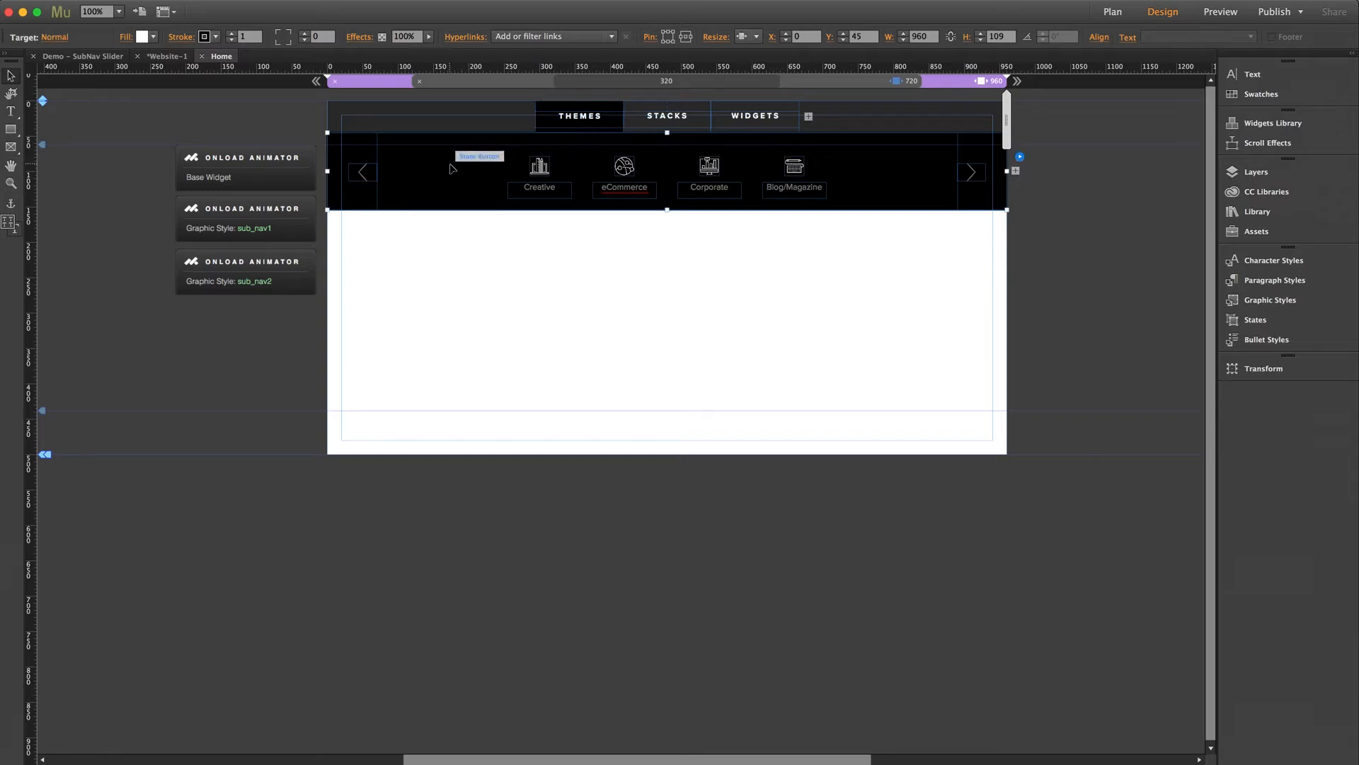
{"action": "left_click", "coordinate": [452, 168]}
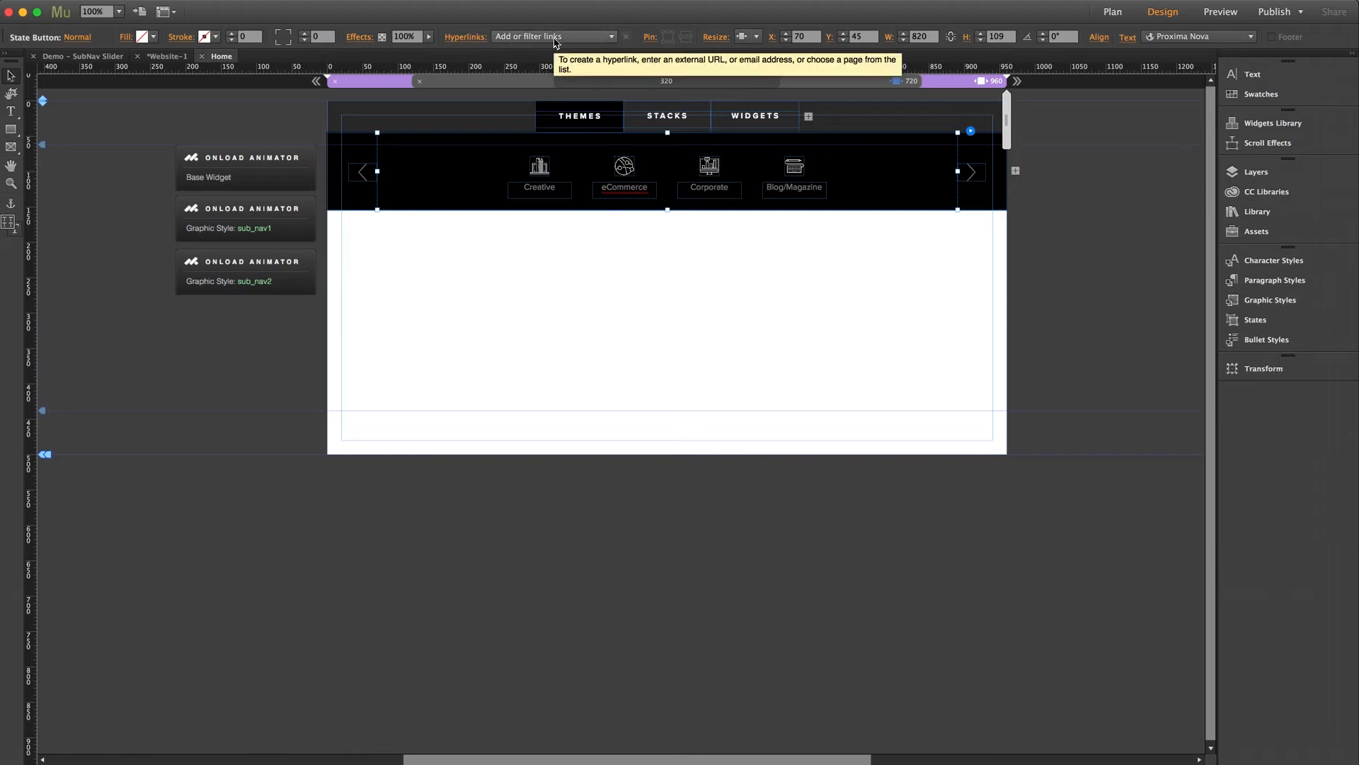
{"action": "left_click", "coordinate": [580, 242]}
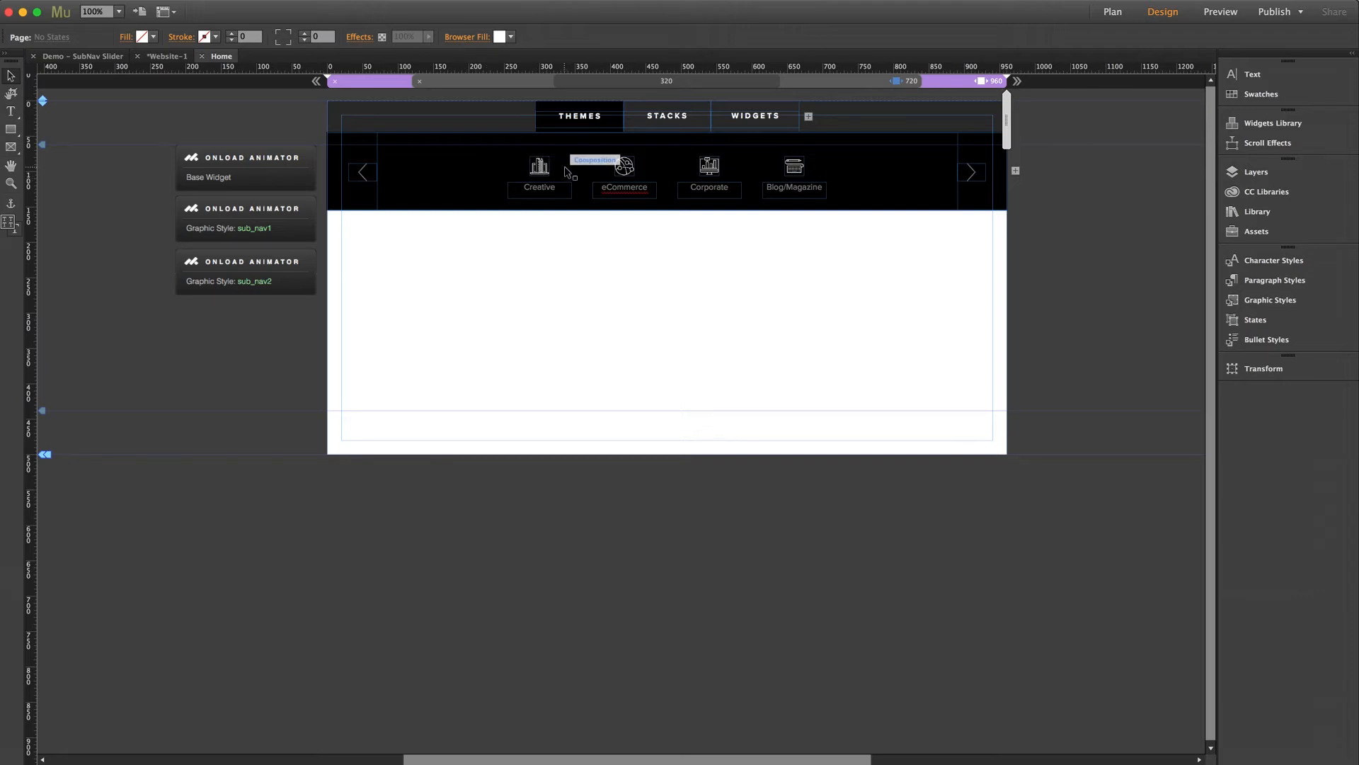
- Select the state button inside the THEMES target and check which graphic style is assigned to it
{"action": "left_click", "coordinate": [457, 174]}
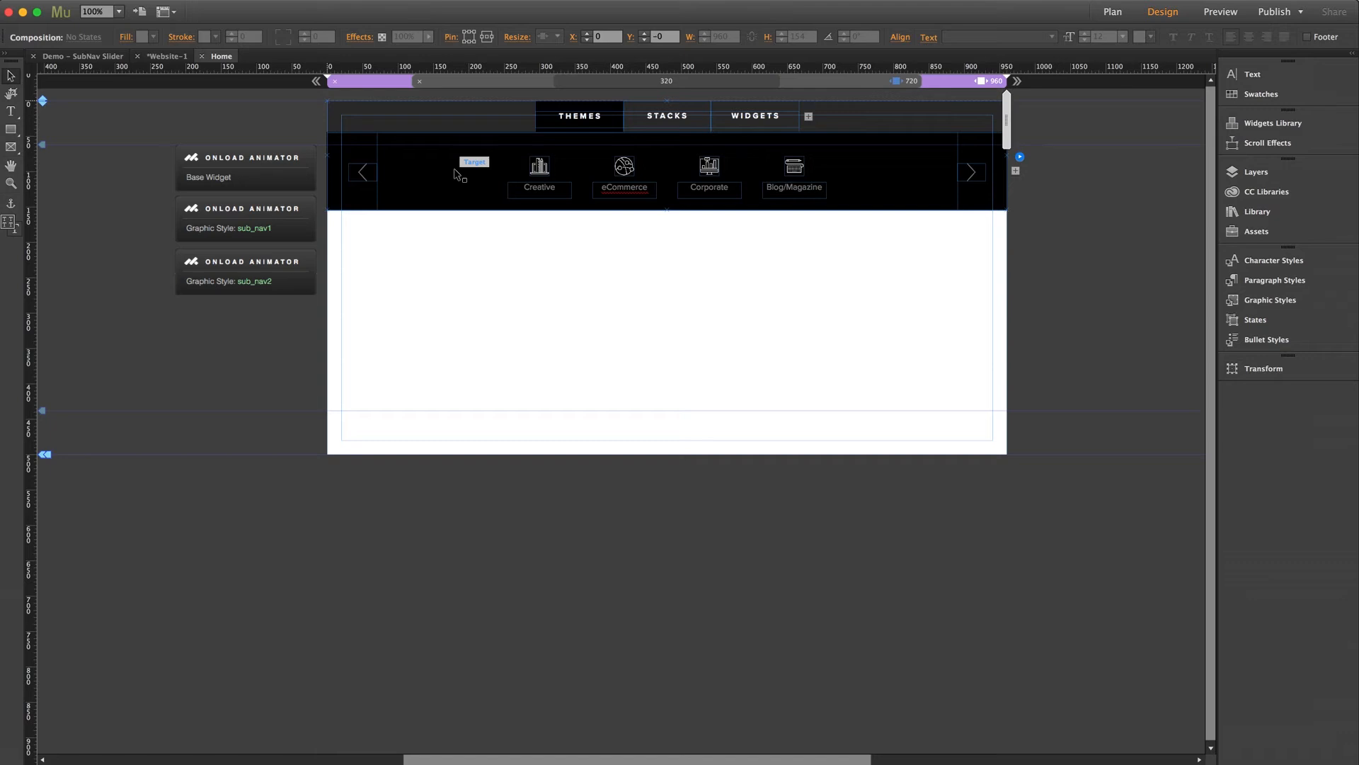
{"action": "left_click", "coordinate": [456, 175]}
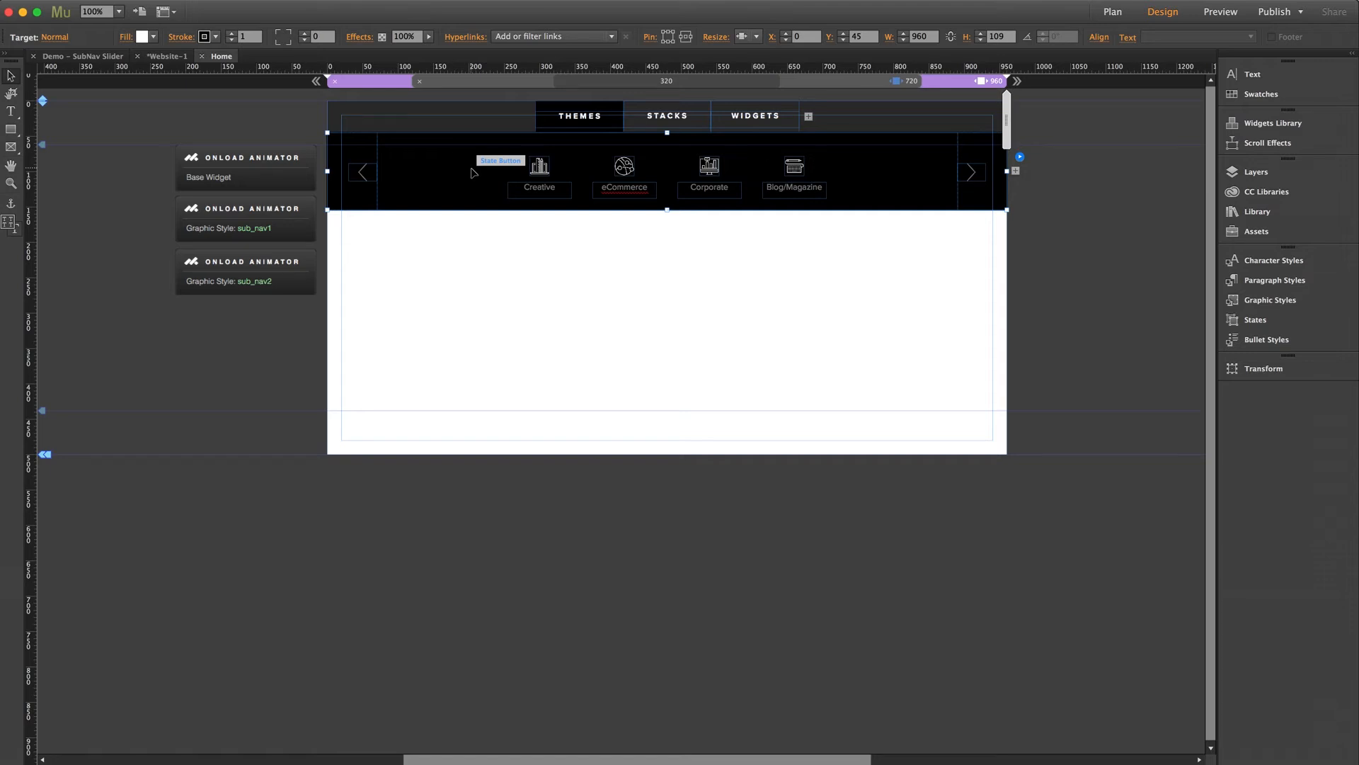
{"action": "left_click", "coordinate": [473, 172]}
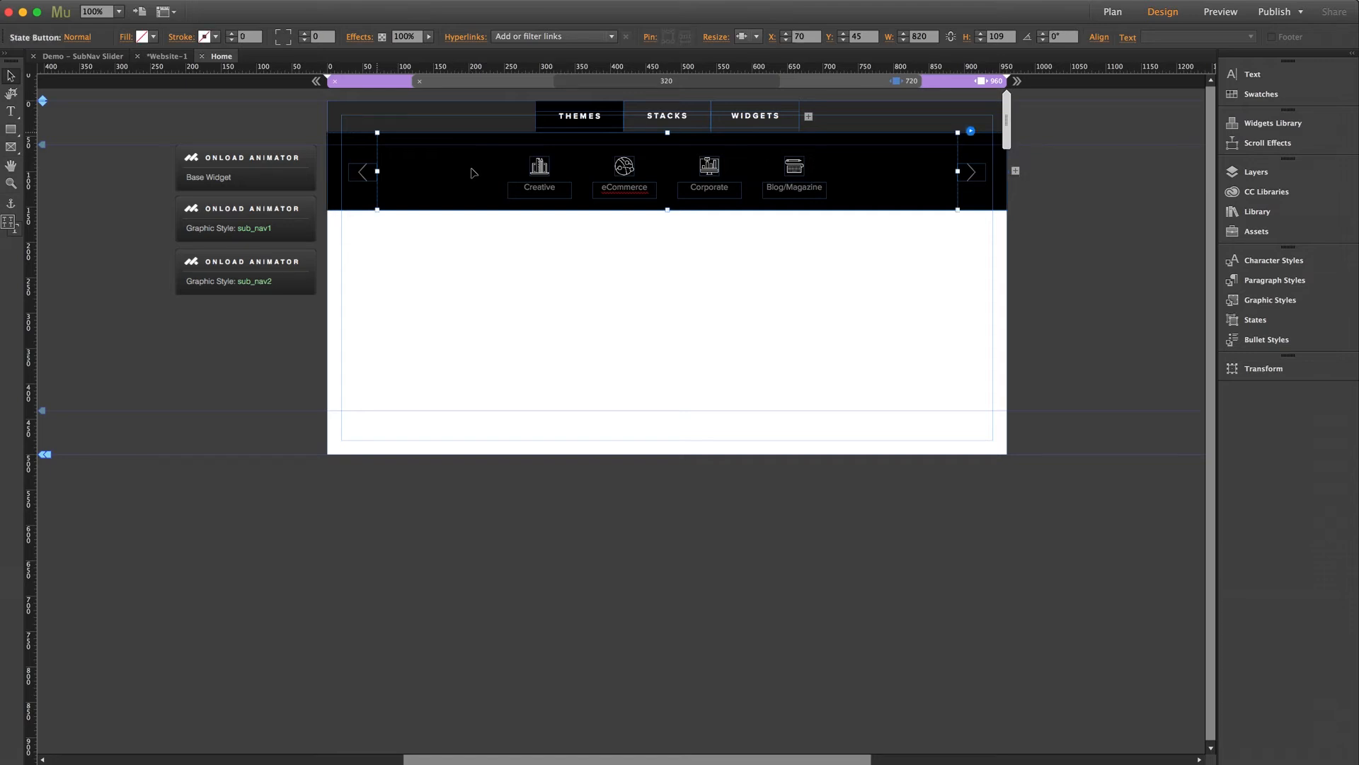
{"action": "left_click", "coordinate": [1270, 300]}
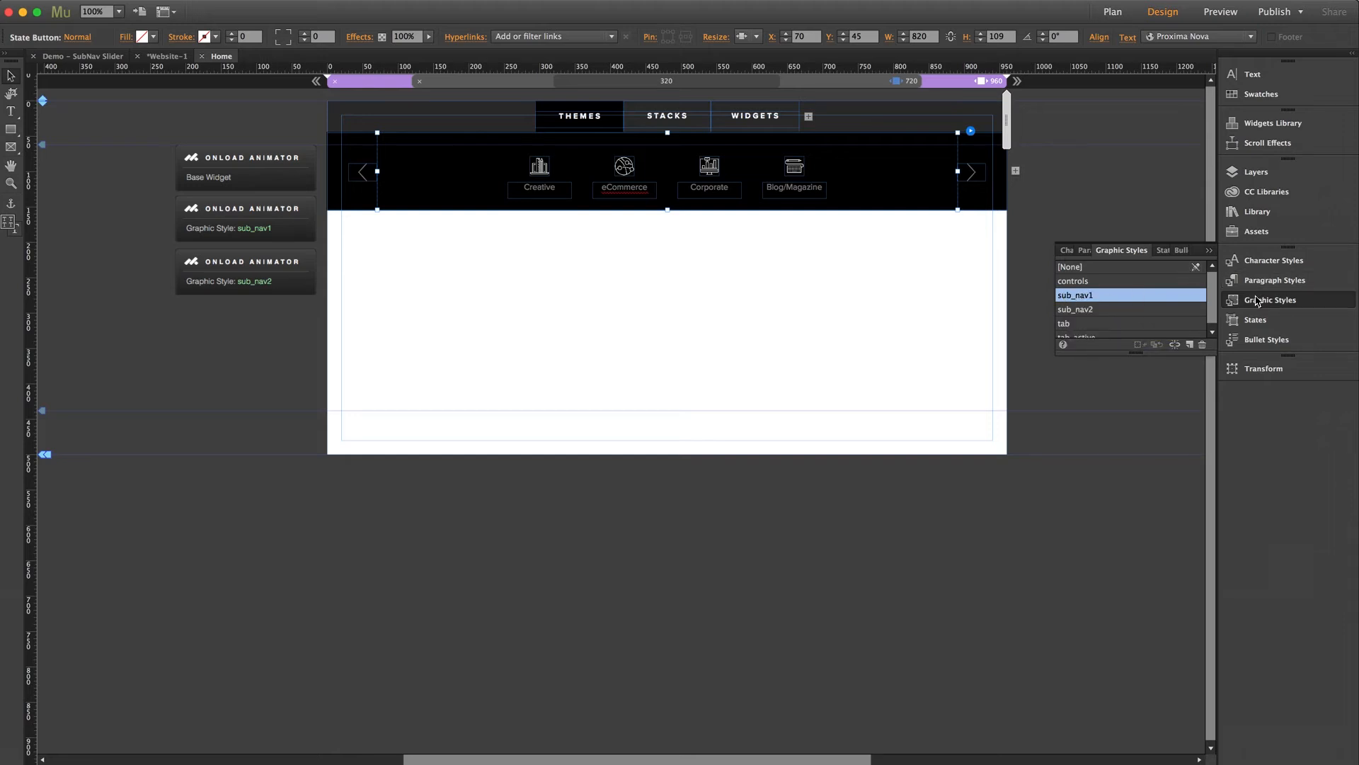
{"action": "left_click", "coordinate": [1081, 233]}
- Preview the page in the browser and switch through the STACKS, WIDGETS and THEMES submenus
{"action": "key", "text": "shift+super+e"}
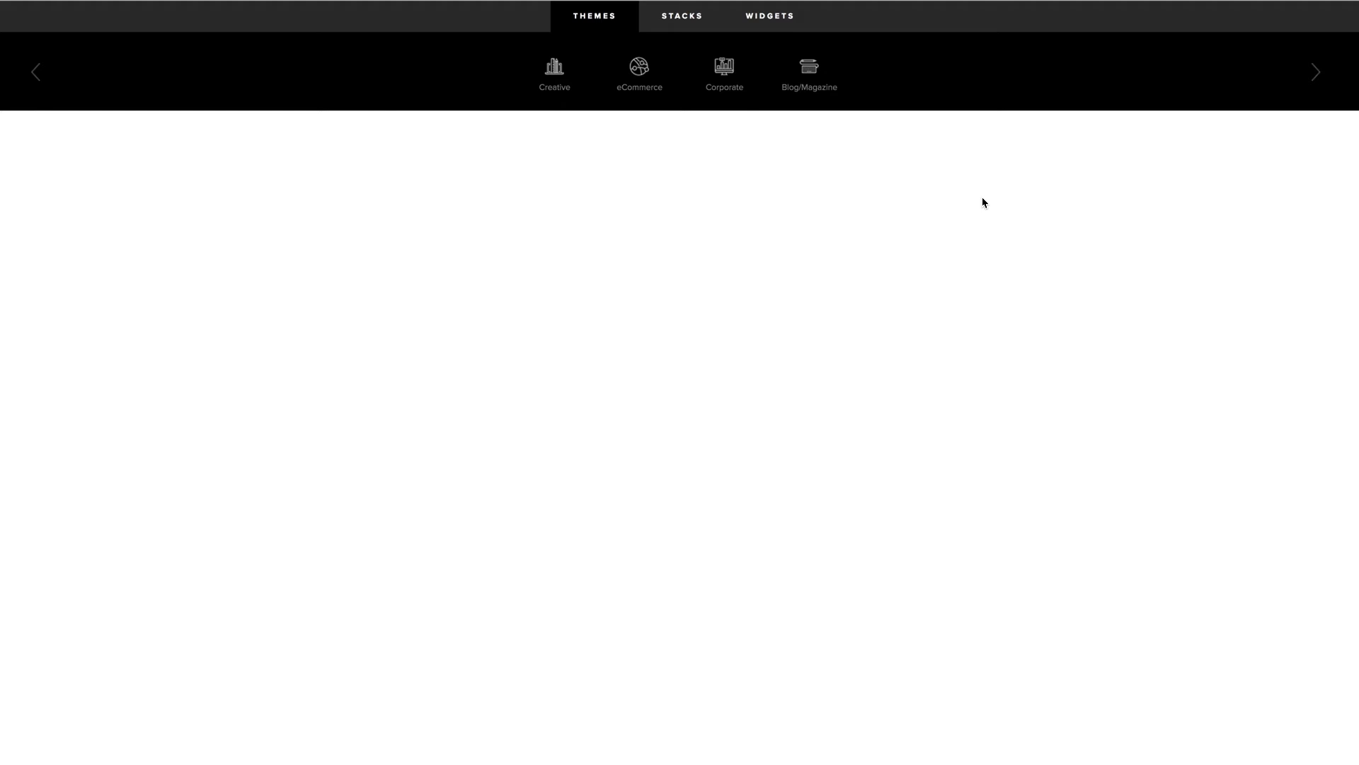
{"action": "left_click", "coordinate": [683, 17]}
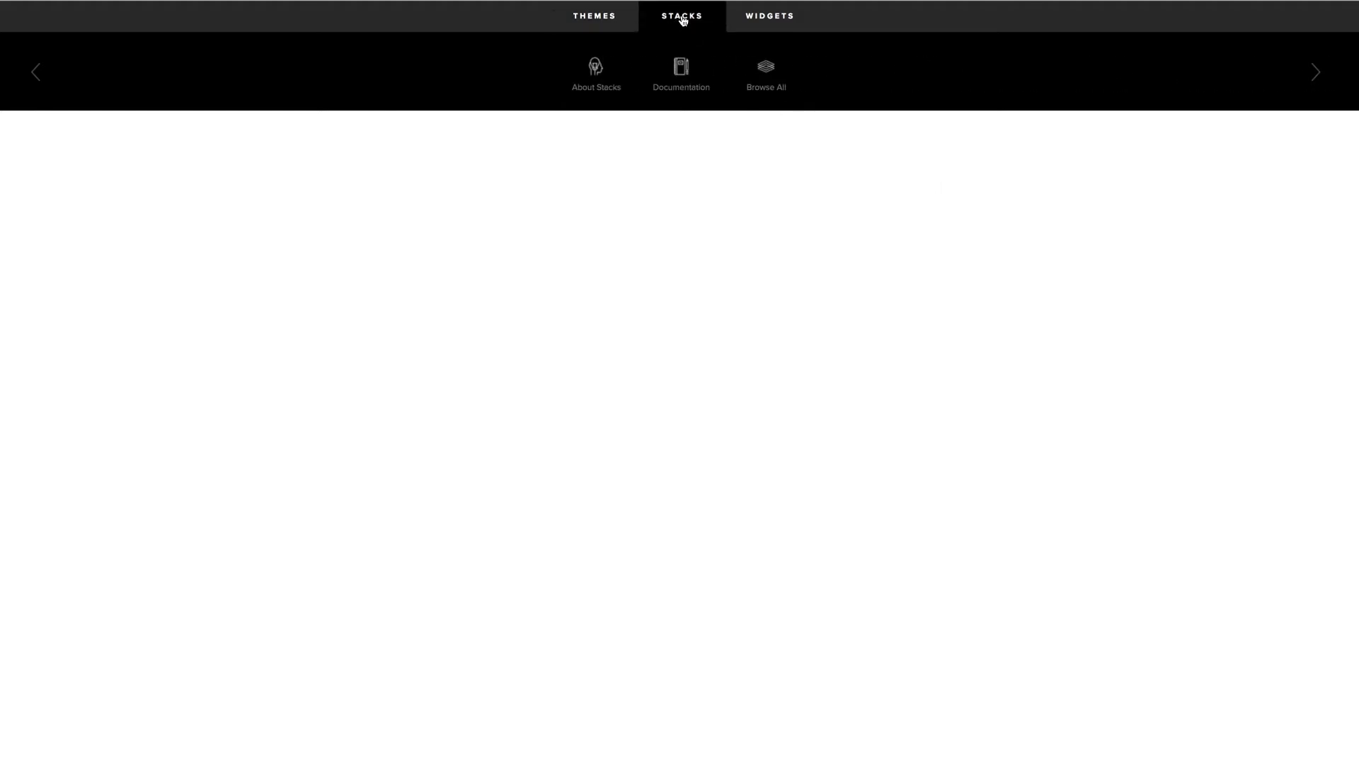
{"action": "left_click", "coordinate": [755, 17]}
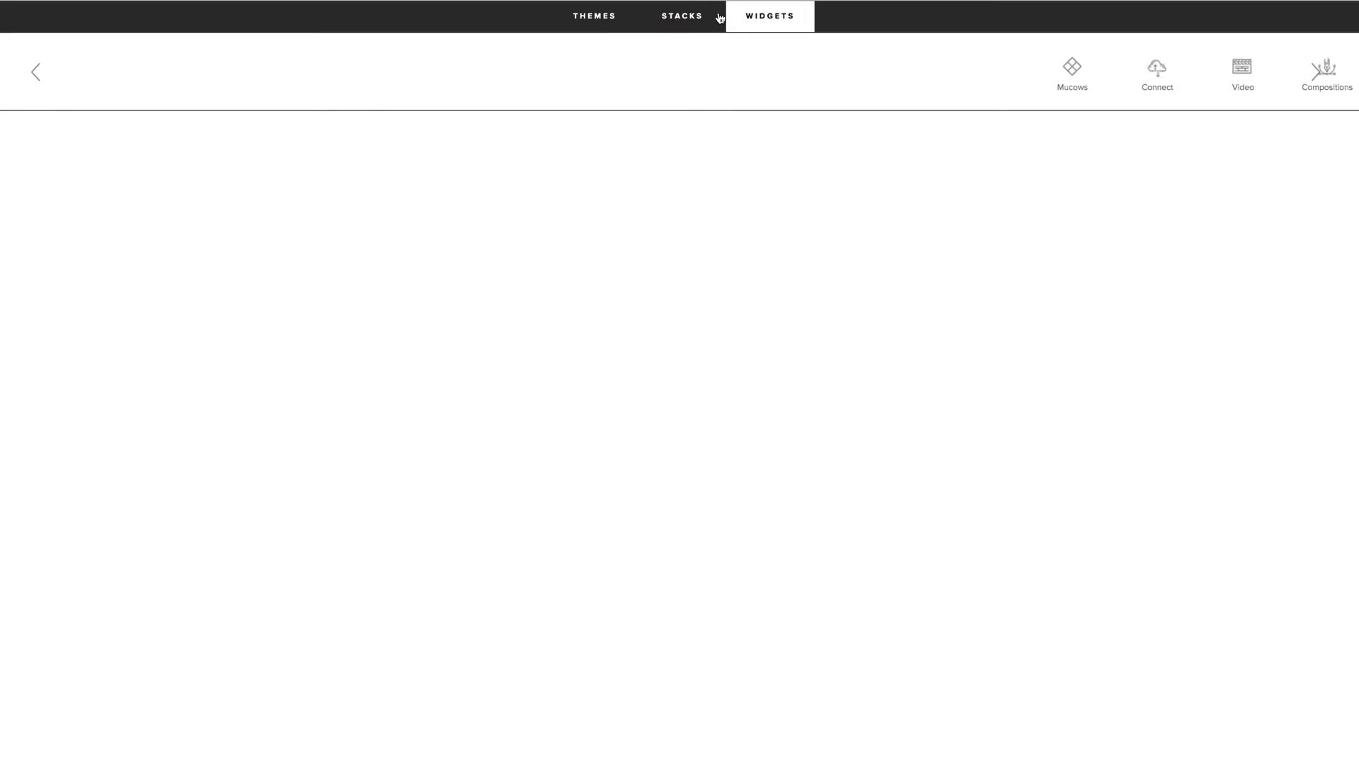
{"action": "left_click", "coordinate": [609, 18]}
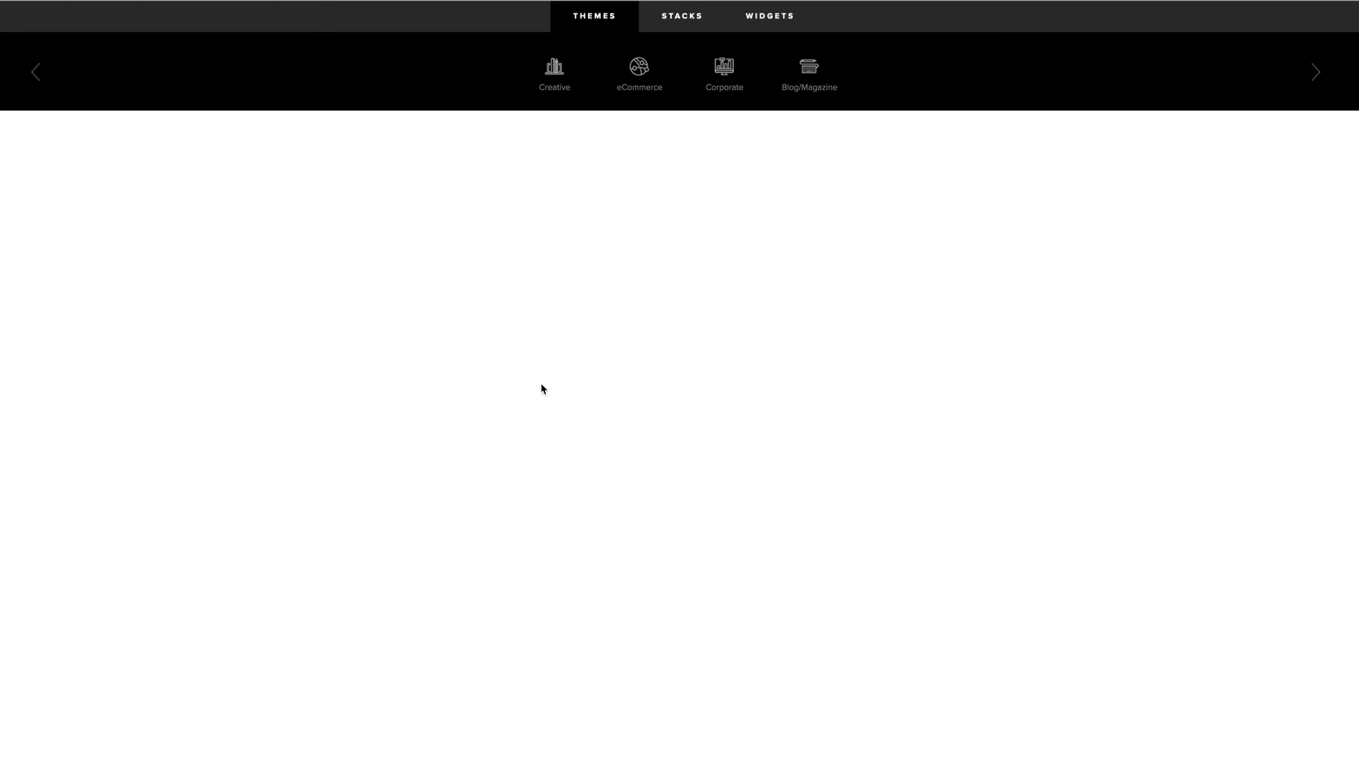
{"action": "left_click", "coordinate": [432, 763]}
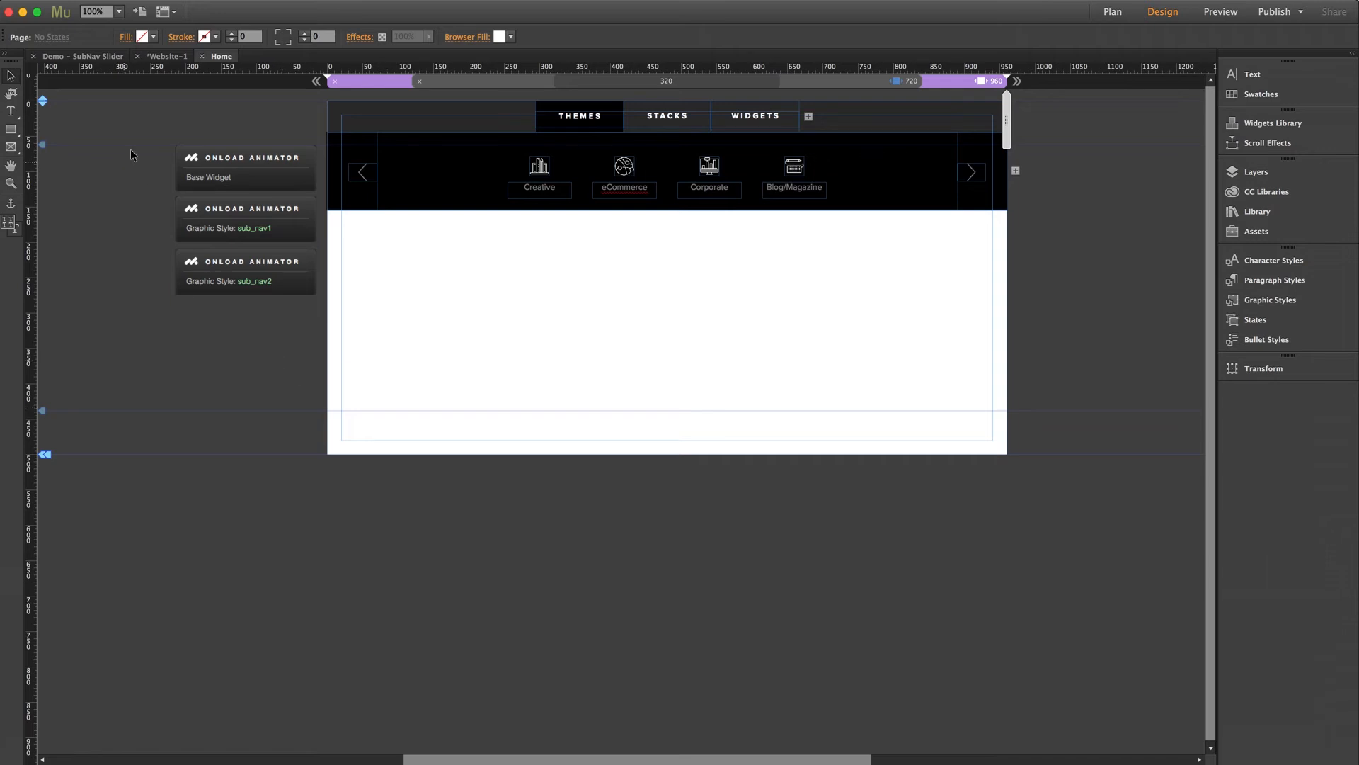
- Open the Sub-Nav Slider page from the Demo – SubNav Slider site
{"action": "left_click", "coordinate": [79, 56]}
{"action": "double_click", "coordinate": [401, 131]}
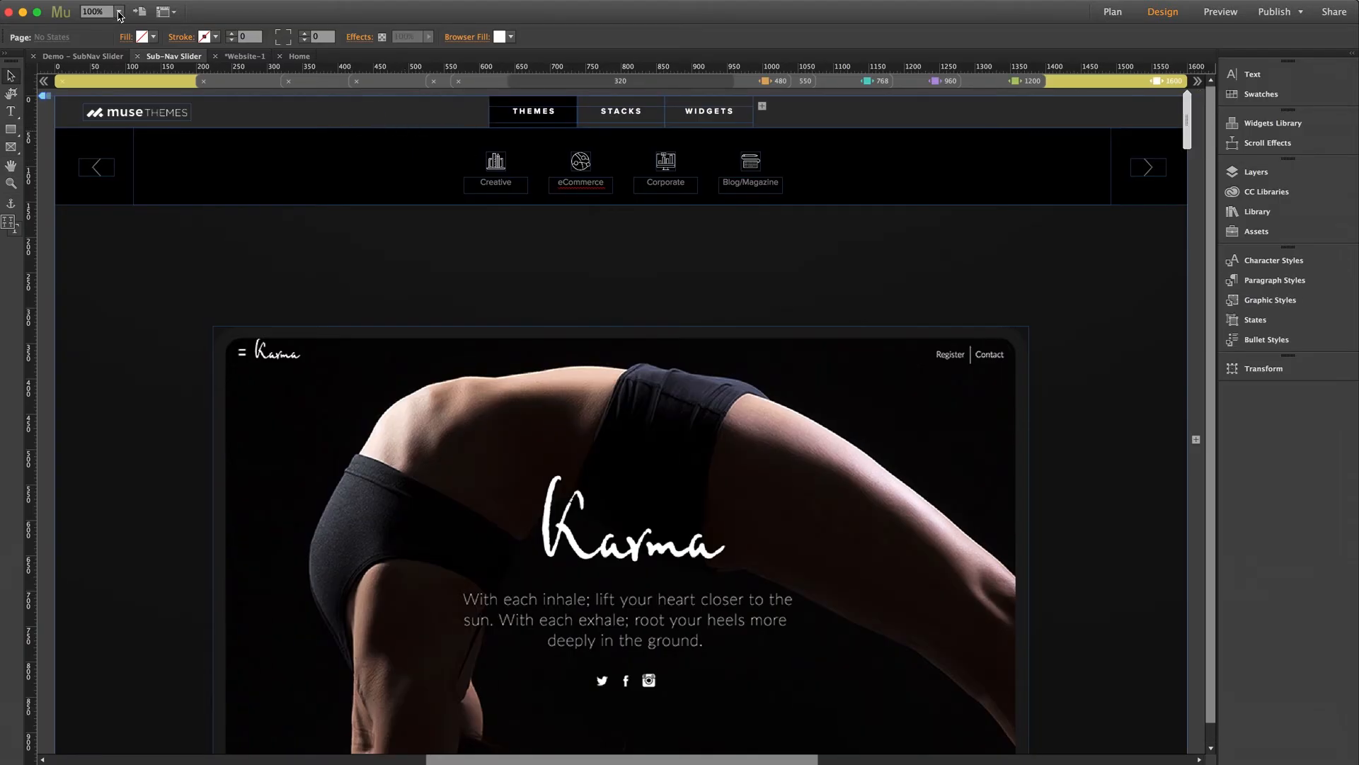
{"action": "left_click", "coordinate": [119, 12]}
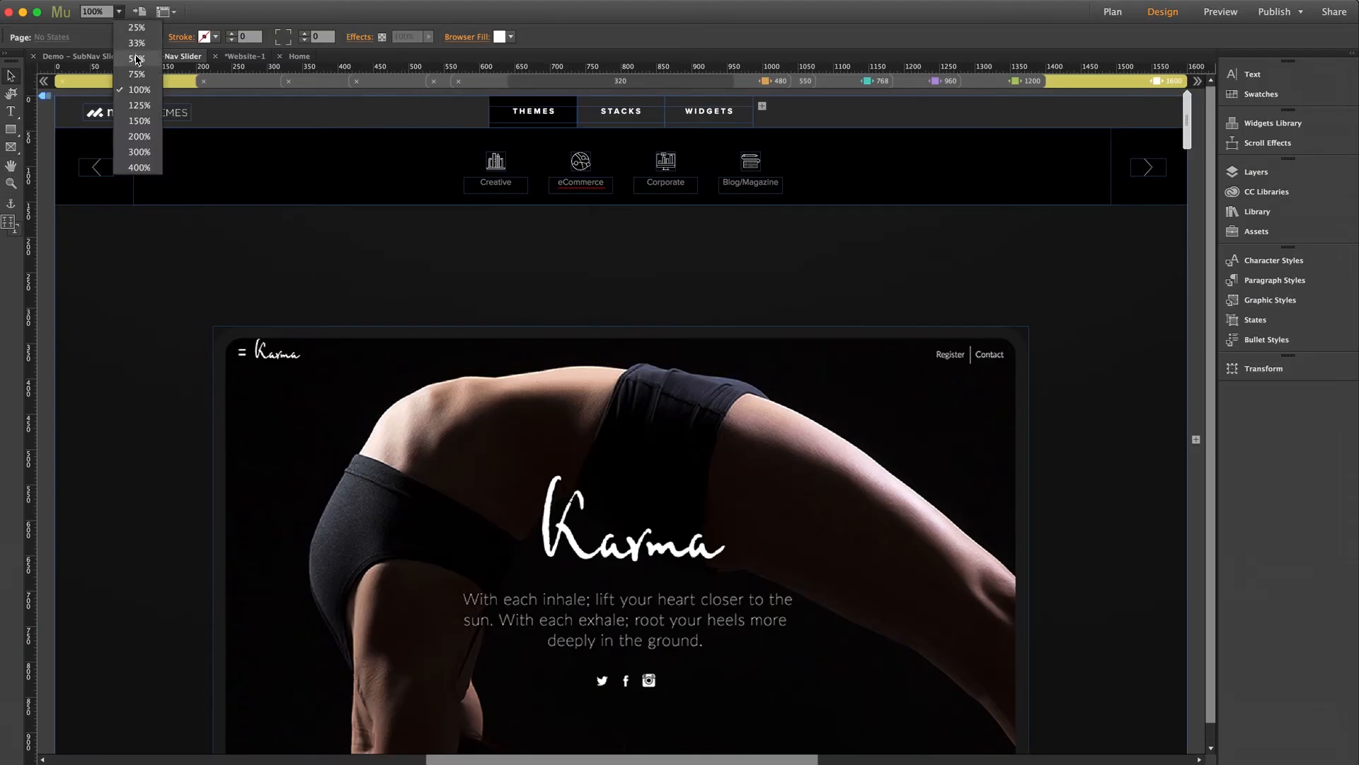
{"action": "left_click", "coordinate": [138, 62]}
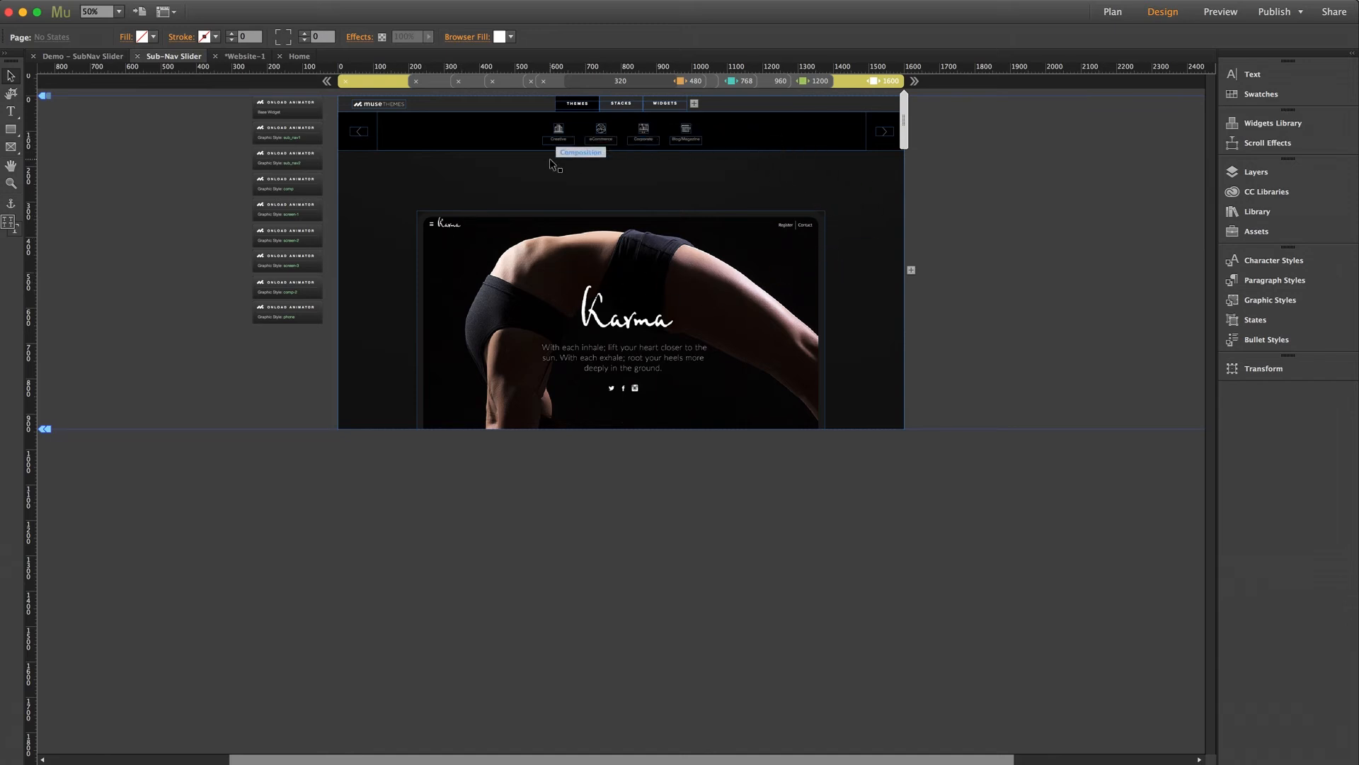
- Examine the demo composition's full-page targets by activating its STACKS, WIDGETS and THEMES triggers in turn
{"action": "left_click", "coordinate": [621, 104]}
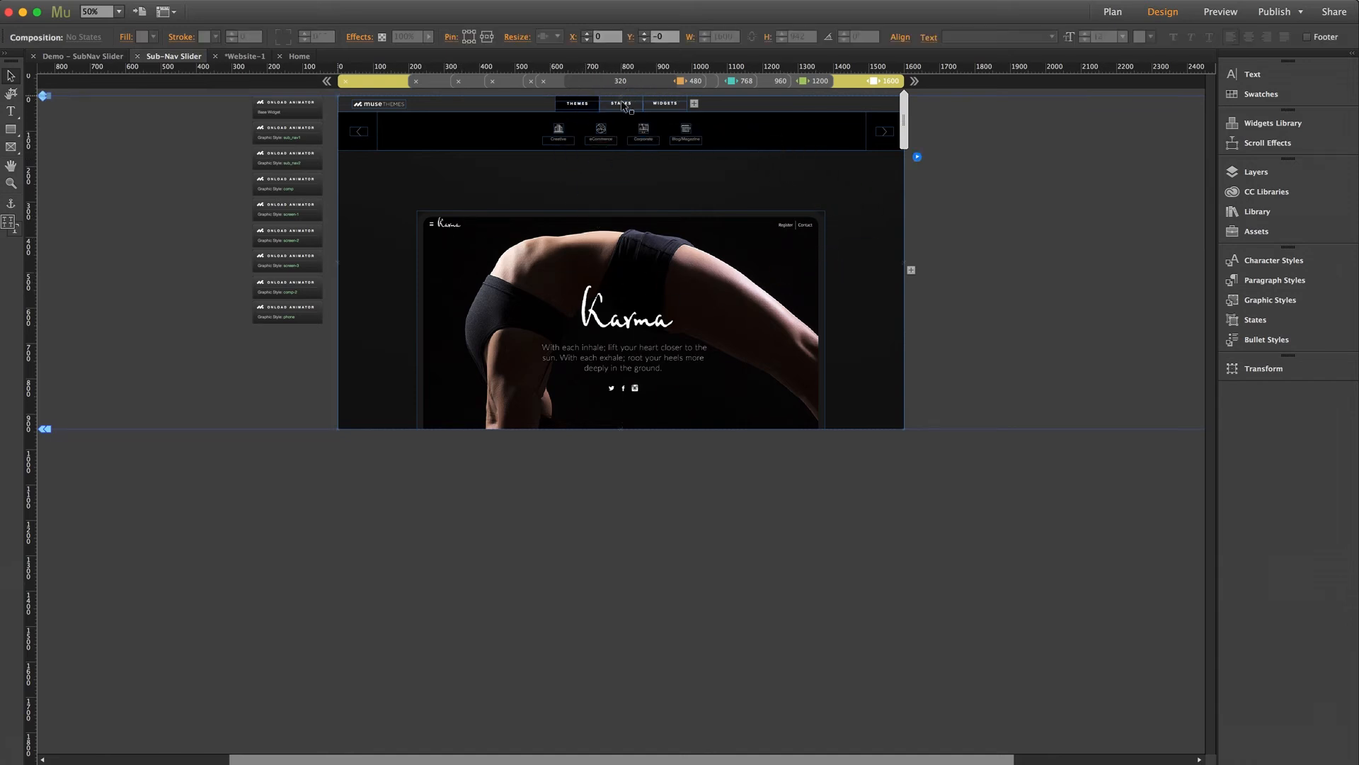
{"action": "left_click", "coordinate": [622, 104]}
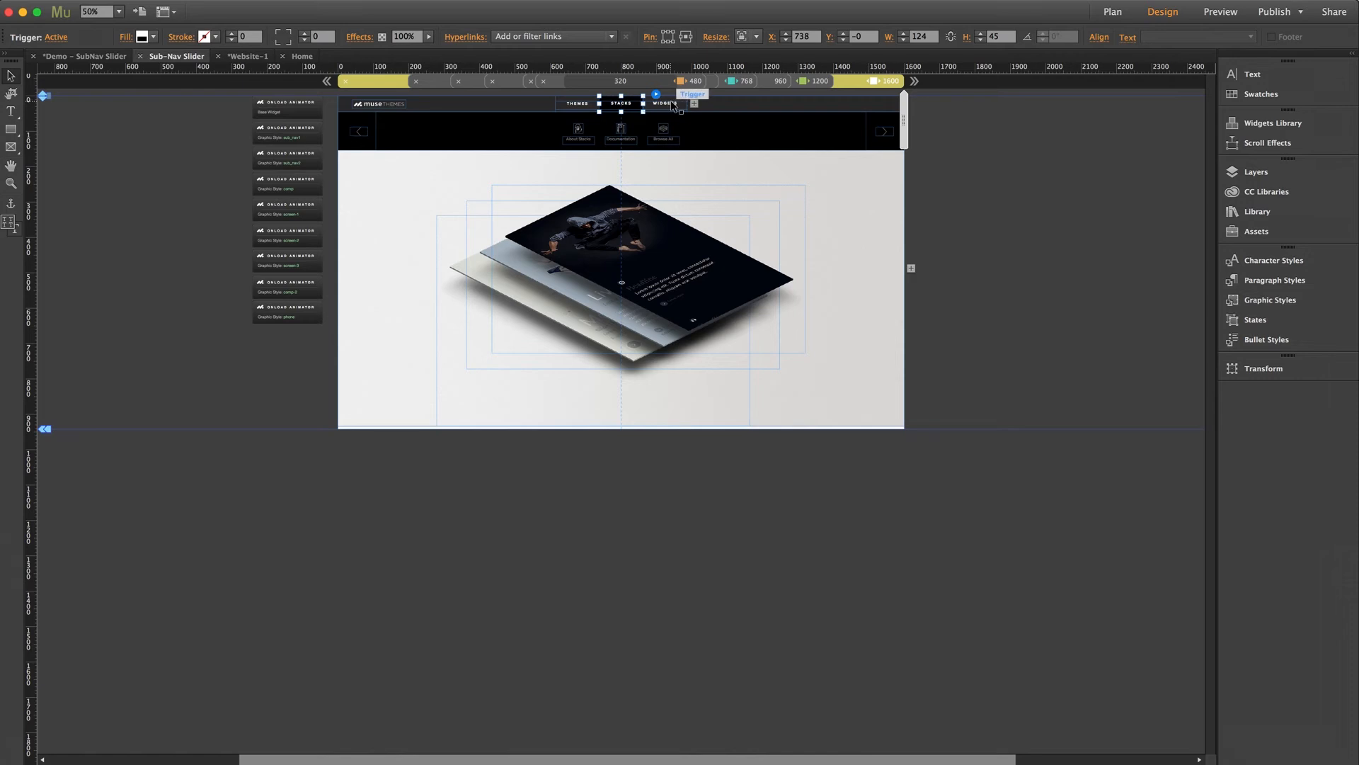
{"action": "left_click", "coordinate": [669, 102]}
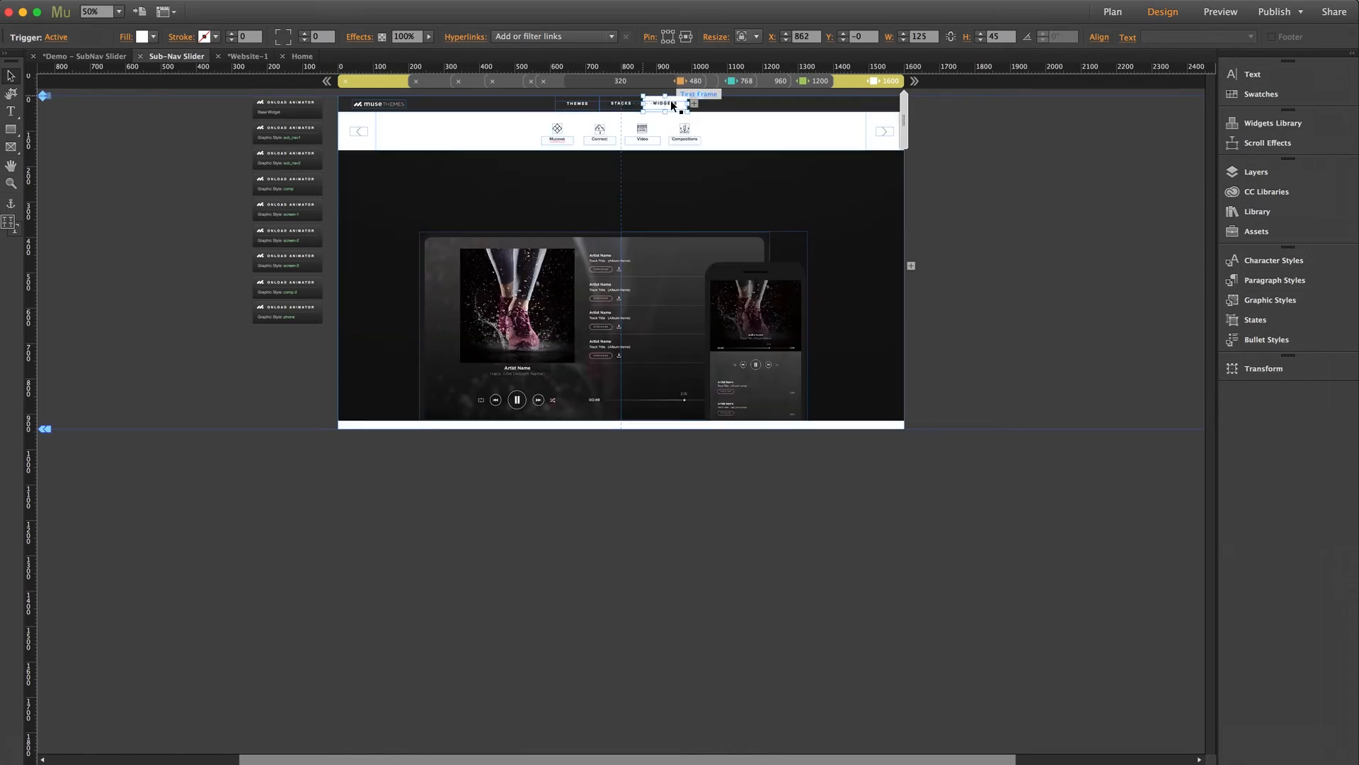
{"action": "left_click", "coordinate": [577, 105]}
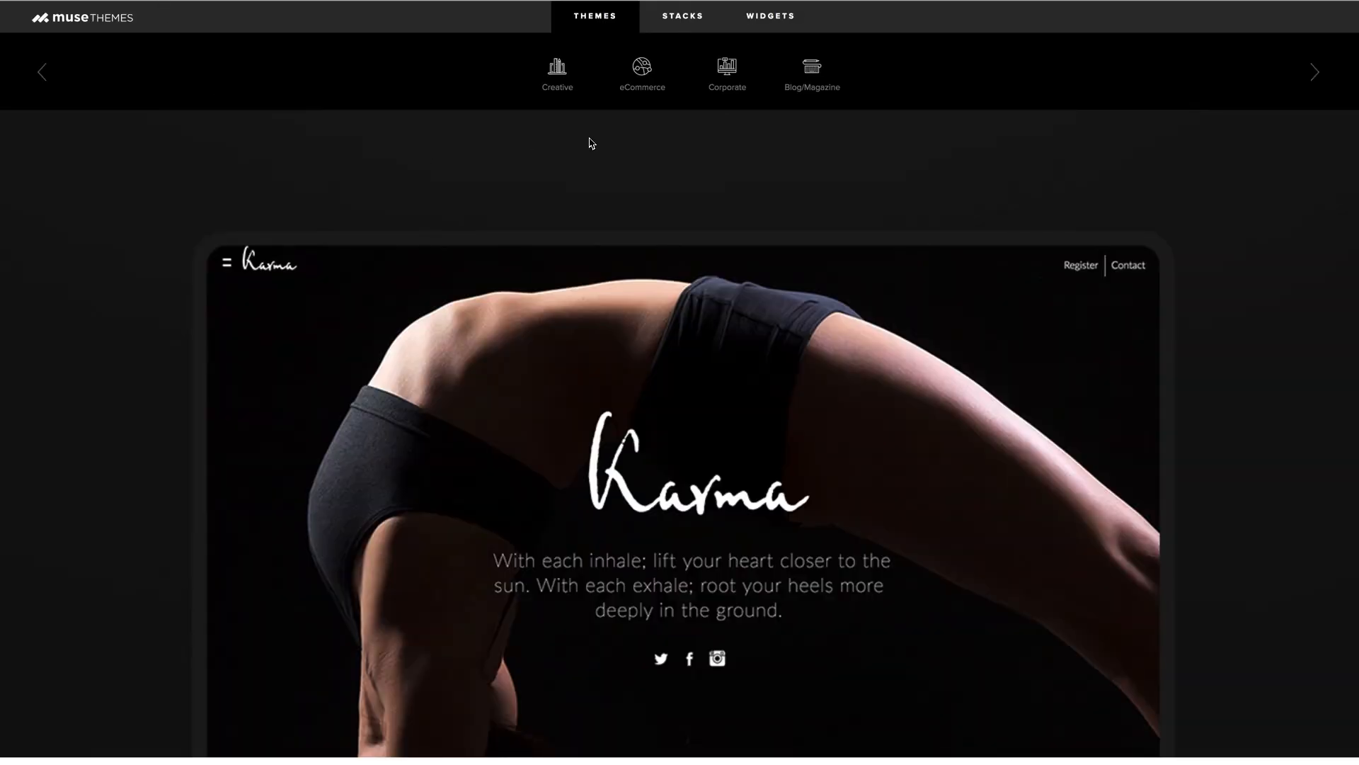
- In the browser preview of the demo page, switch between STACKS, WIDGETS and THEMES to watch the content animate
{"action": "left_click", "coordinate": [684, 19]}
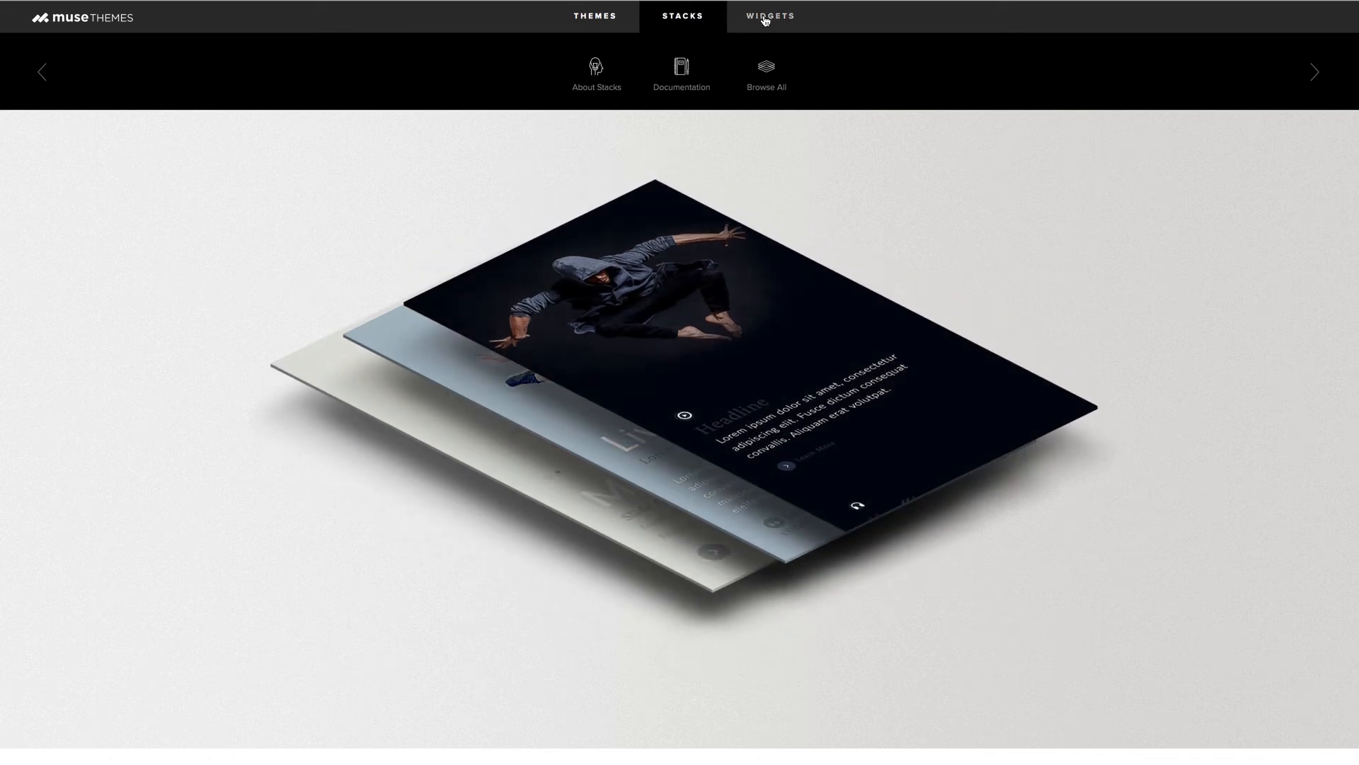
{"action": "left_click", "coordinate": [765, 22]}
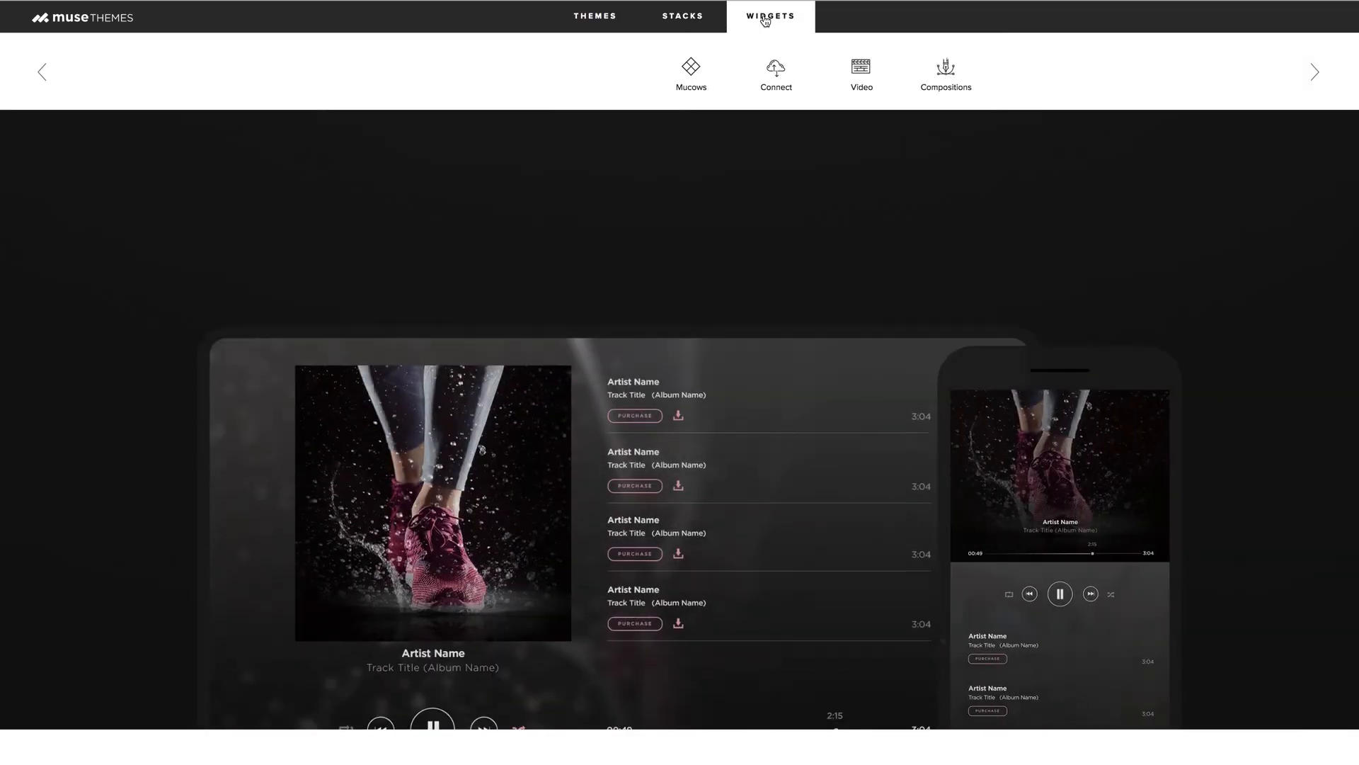
{"action": "left_click", "coordinate": [592, 19]}
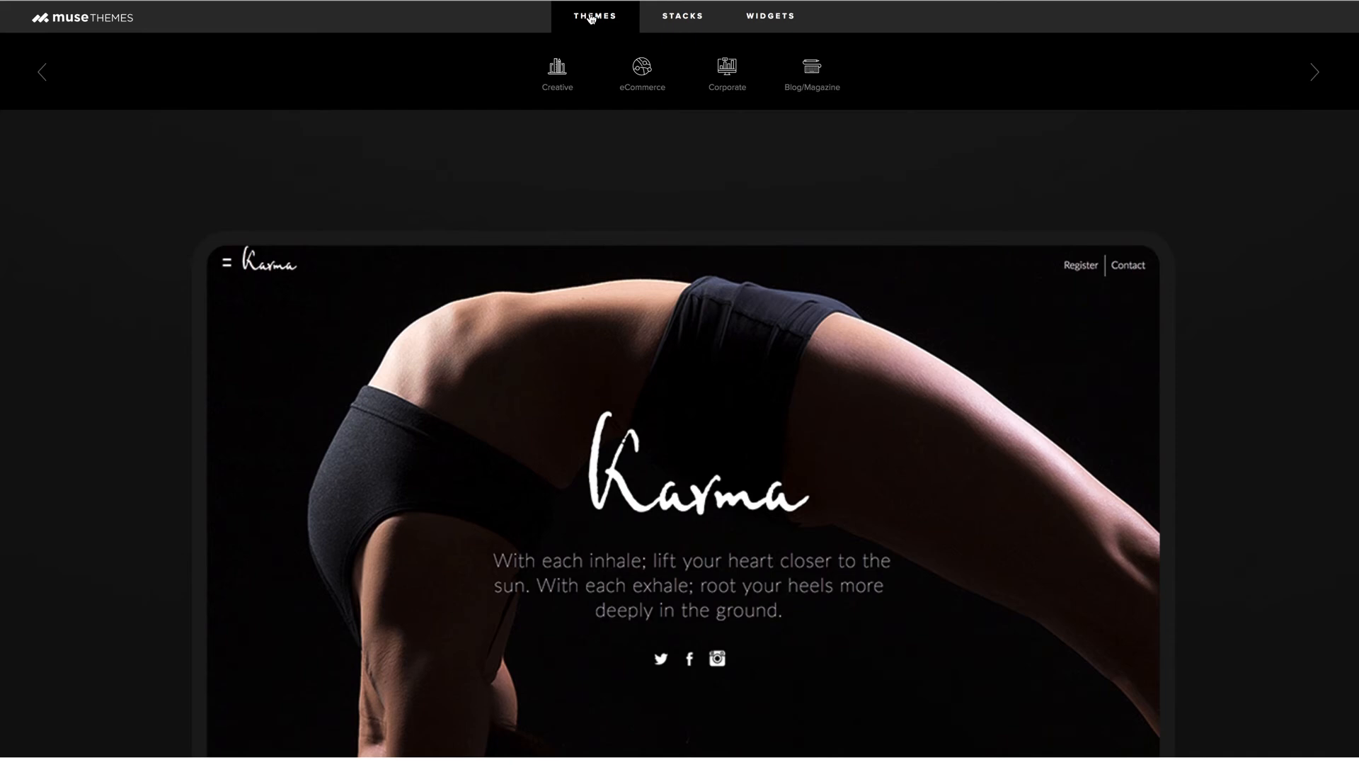
{"action": "left_click", "coordinate": [686, 19]}
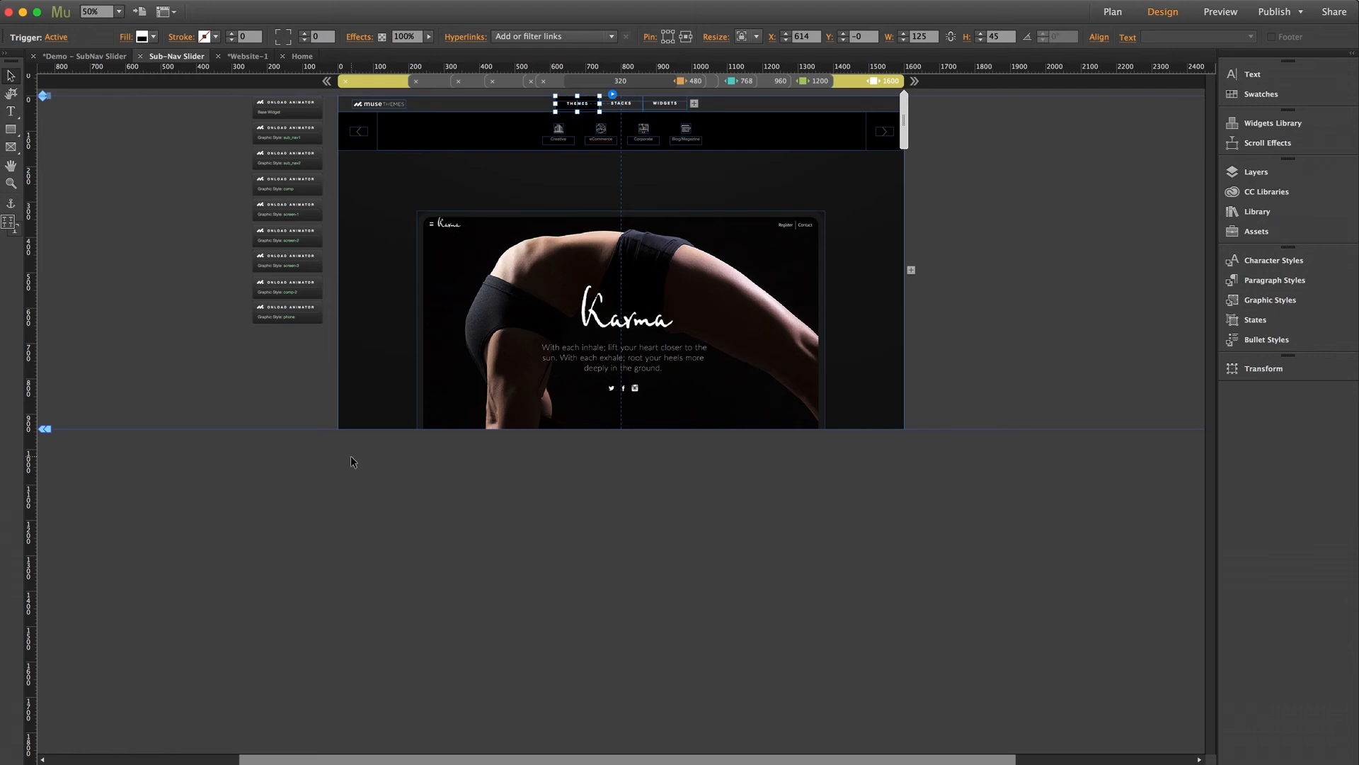
- Activate the STACKS trigger and check the graphic style assigned to each of the three layered image frames in its target
{"action": "left_click", "coordinate": [631, 105]}
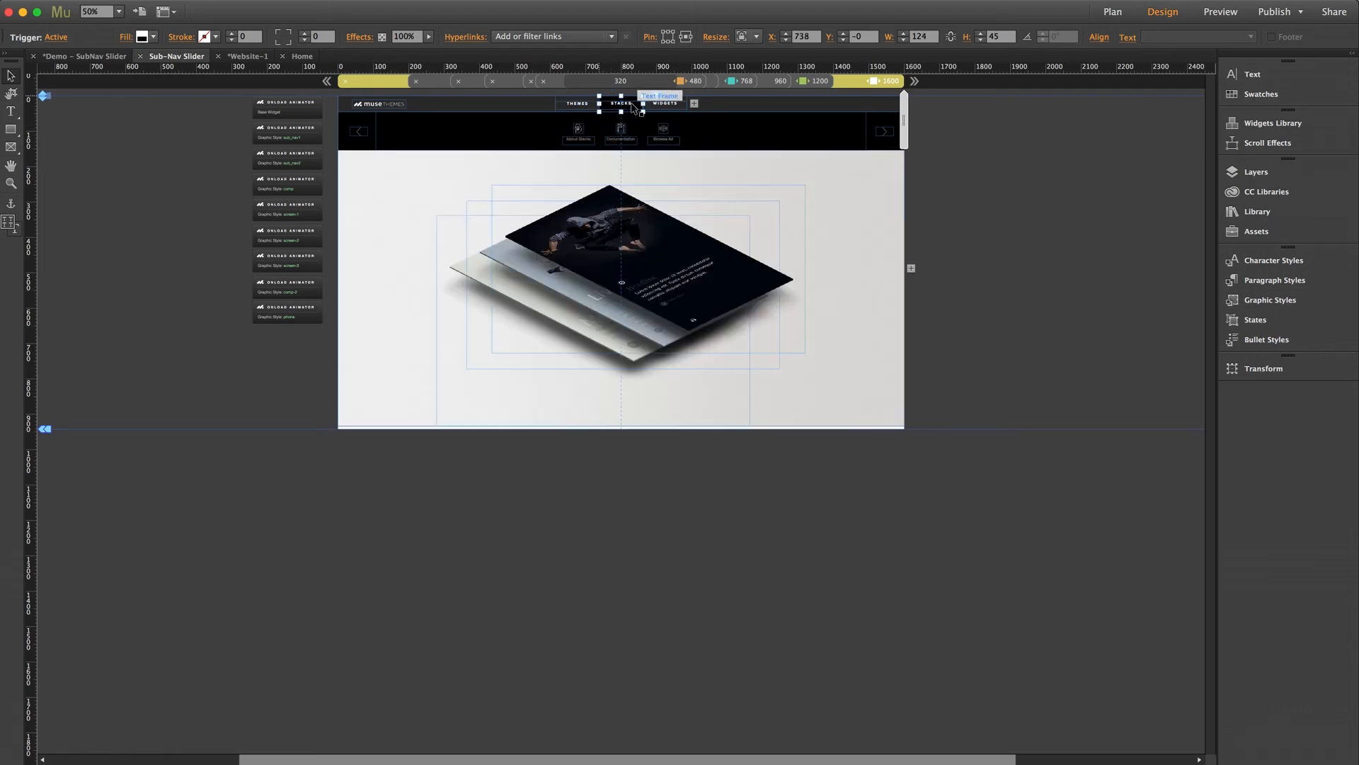
{"action": "left_click", "coordinate": [119, 11]}
{"action": "left_click", "coordinate": [132, 75]}
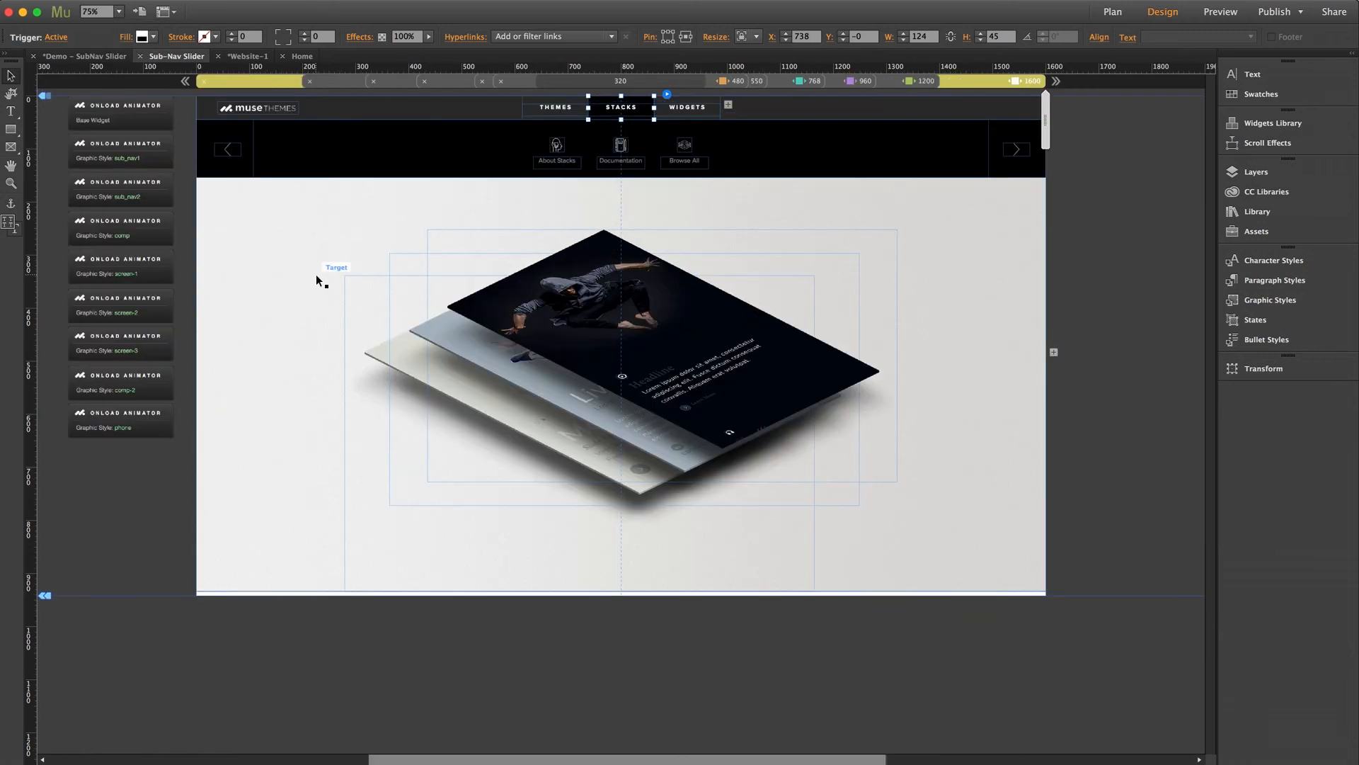
{"action": "scroll", "coordinate": [316, 274], "scroll_direction": "left", "scroll_amount": 2}
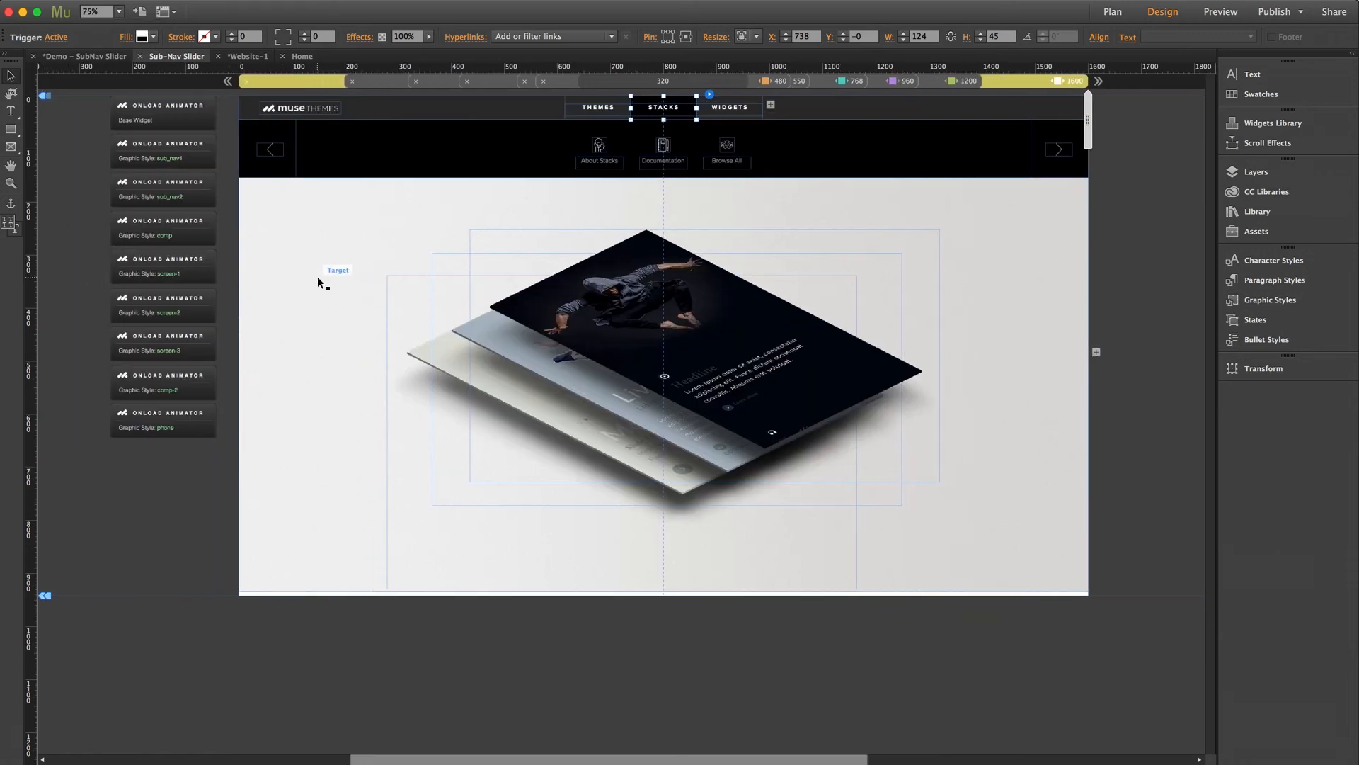
{"action": "left_click", "coordinate": [504, 242]}
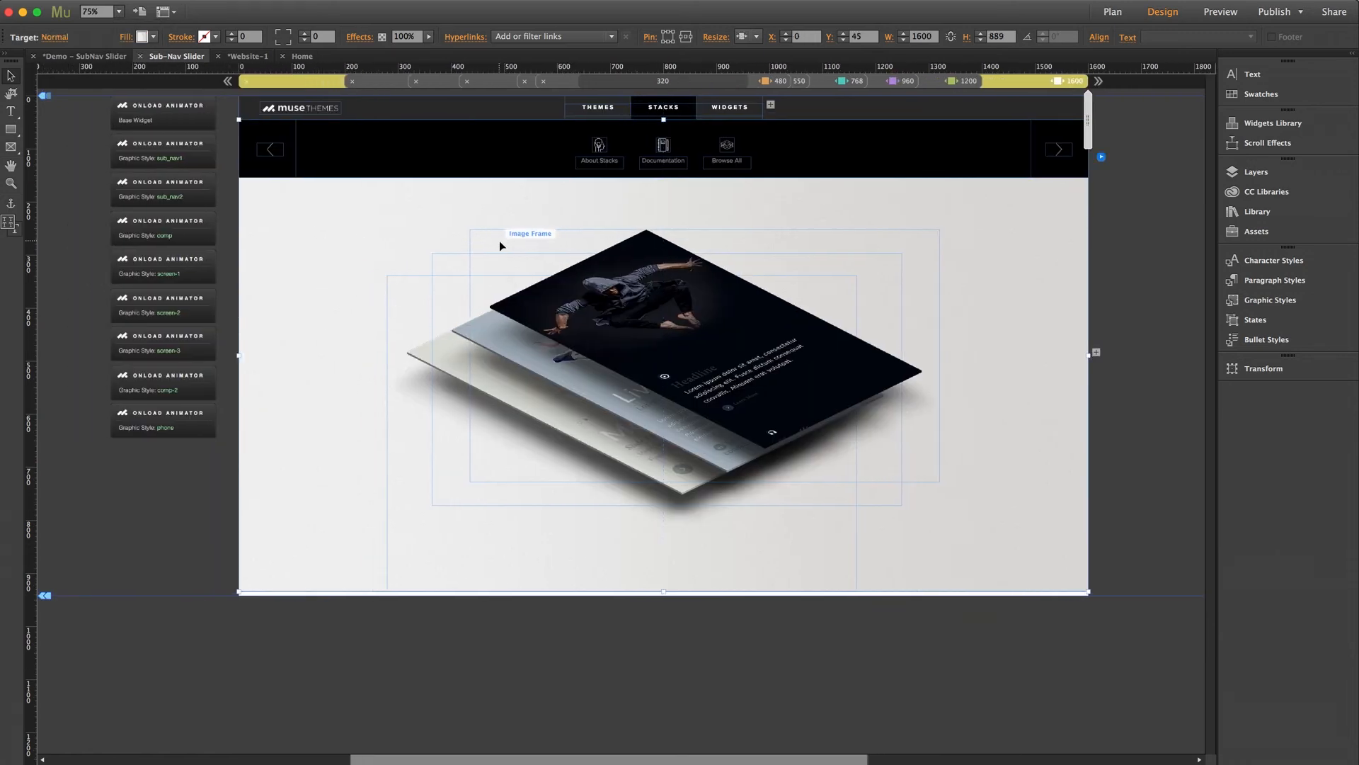
{"action": "left_click", "coordinate": [492, 243]}
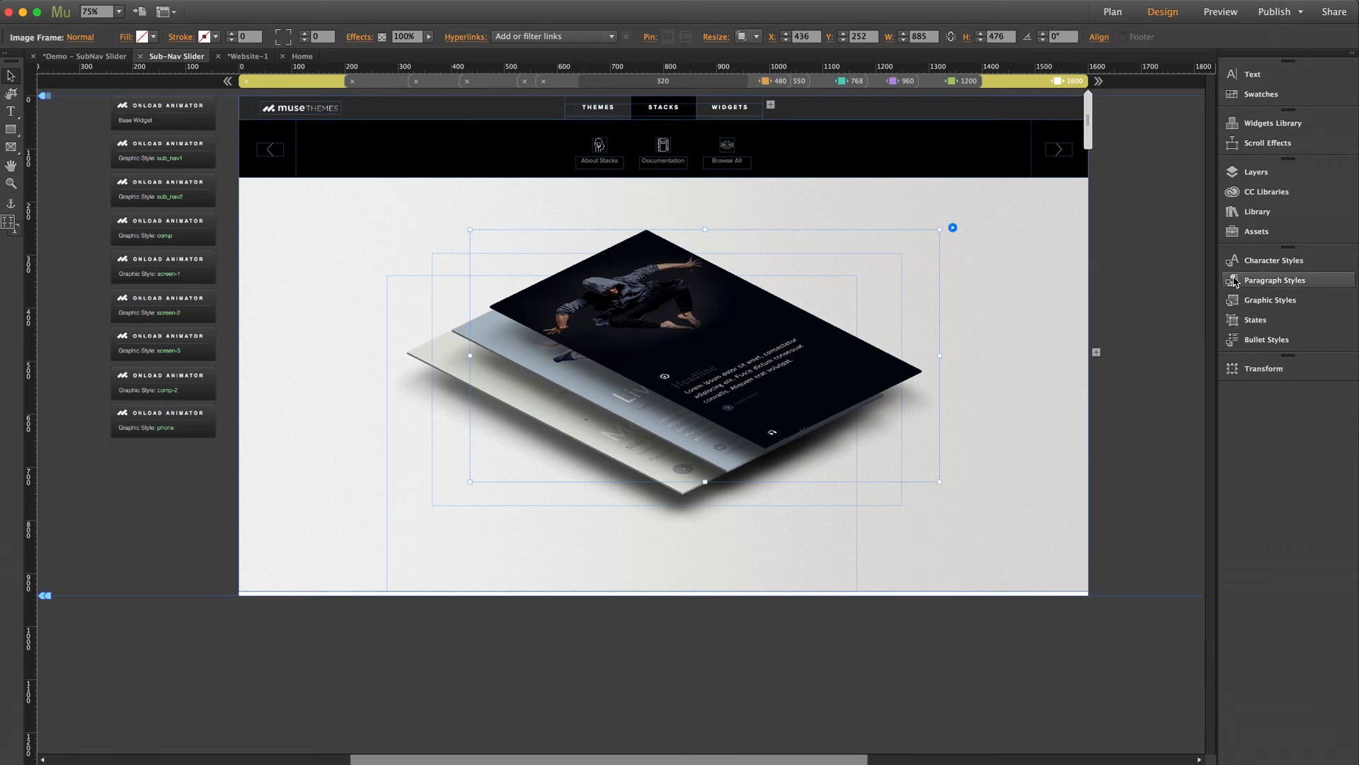
{"action": "left_click", "coordinate": [1253, 300]}
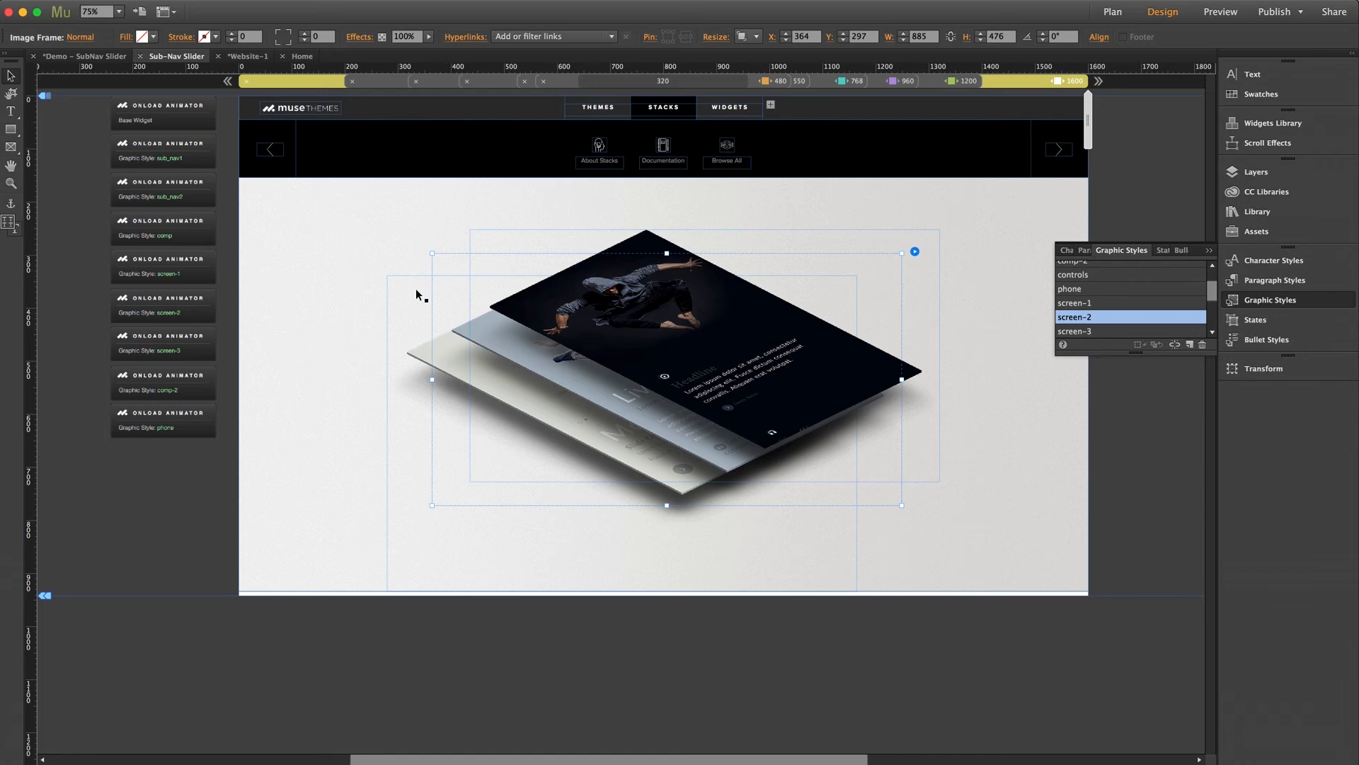
{"action": "left_click", "coordinate": [435, 278]}
{"action": "left_click", "coordinate": [449, 266]}
{"action": "left_click", "coordinate": [512, 244]}
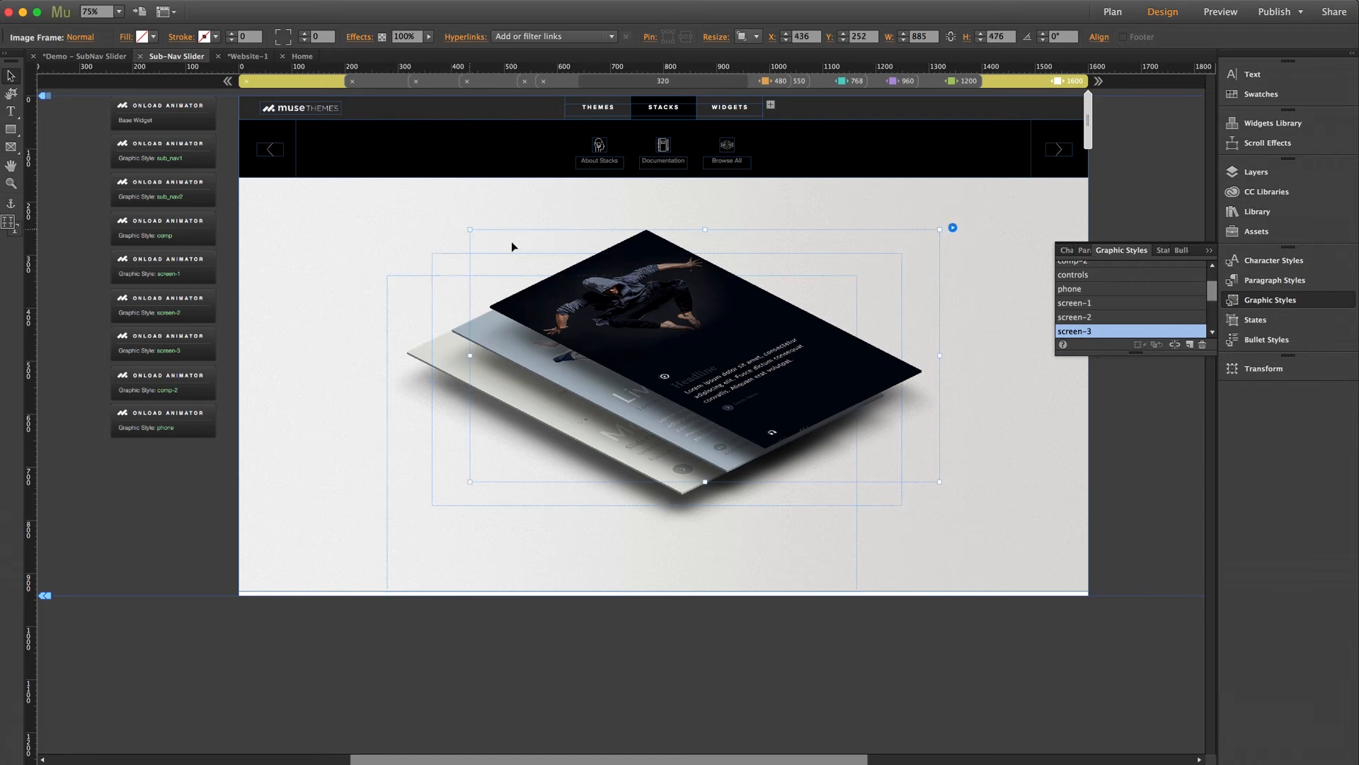
{"action": "left_click", "coordinate": [437, 295]}
{"action": "left_click", "coordinate": [416, 308]}
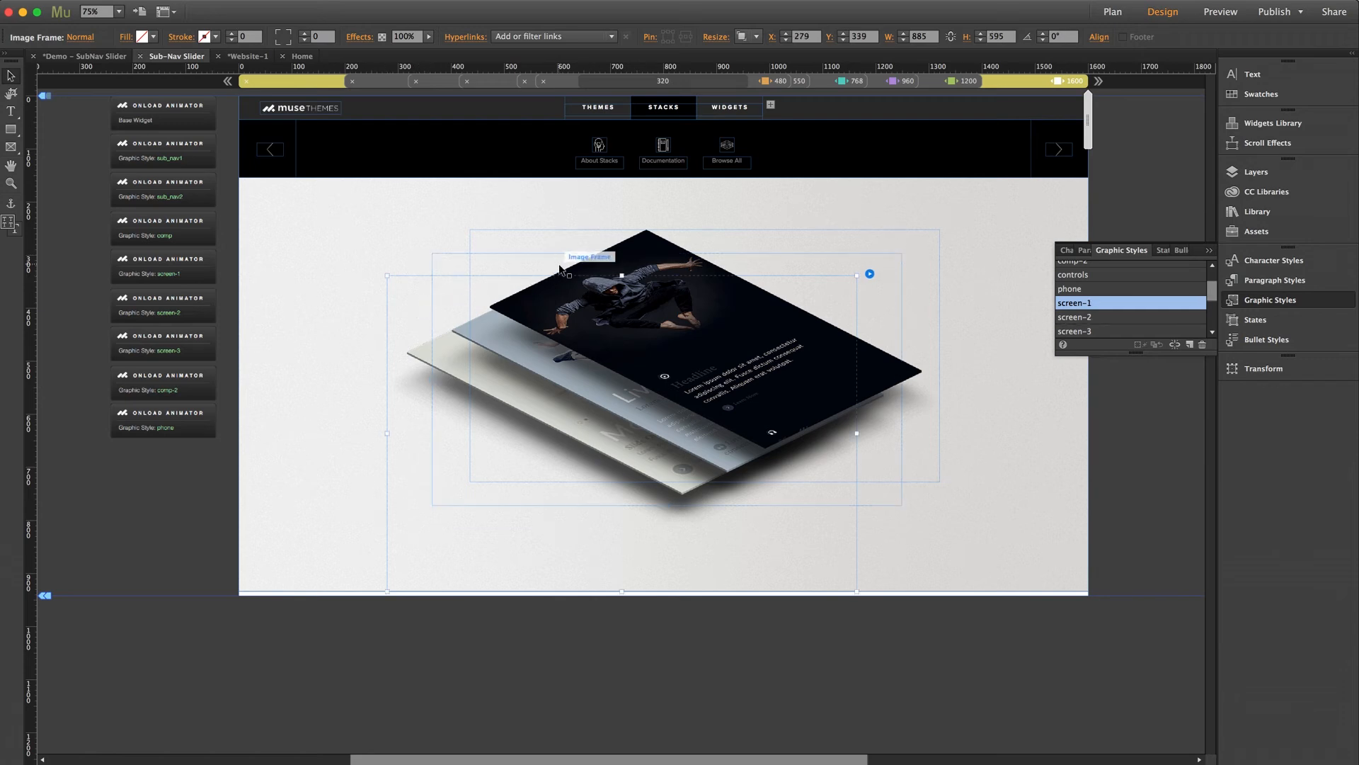
- Review the graphic style and animation type in the options of the Onload Animator widget for screen-1
{"action": "left_click", "coordinate": [222, 274]}
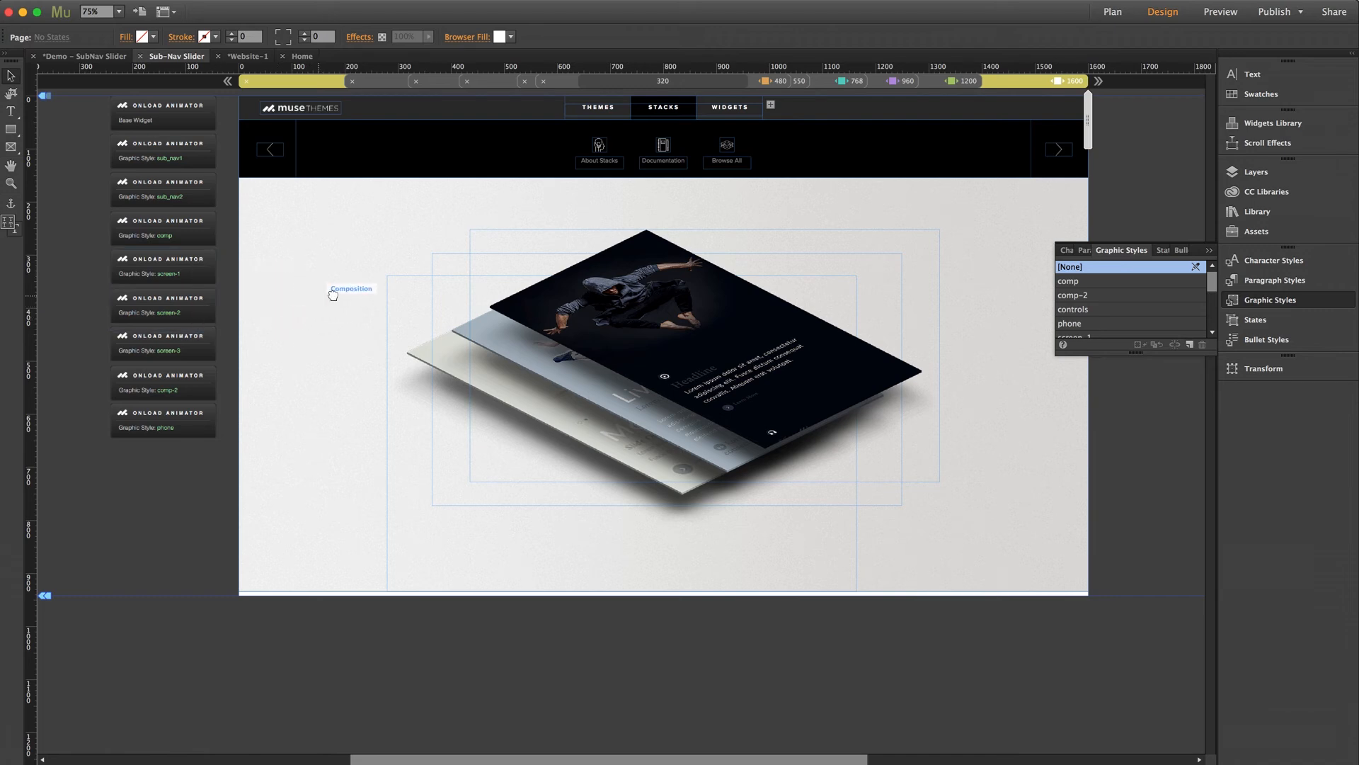
{"action": "scroll", "coordinate": [330, 295], "scroll_direction": "left", "scroll_amount": 3}
{"action": "left_click_drag", "start_coordinate": [322, 268], "coordinate": [394, 262]}
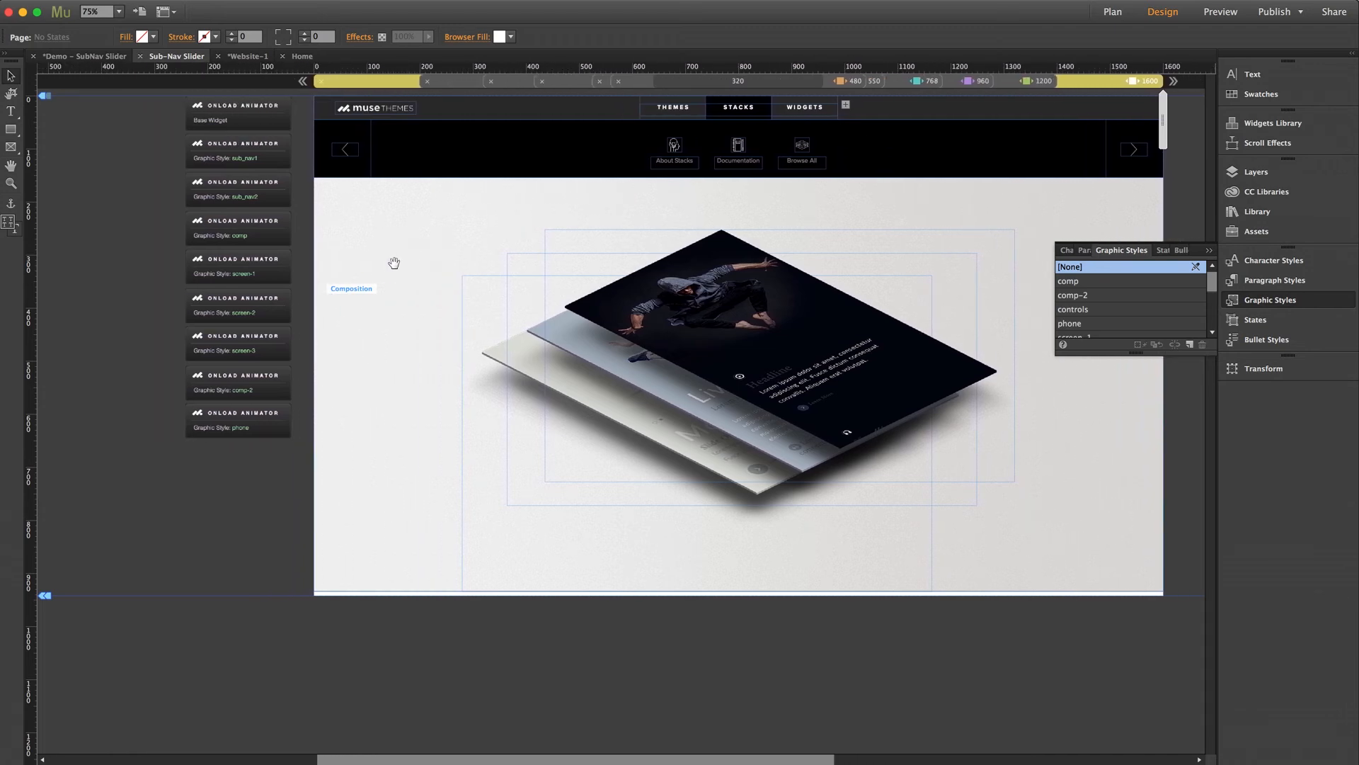
{"action": "left_click", "coordinate": [254, 273]}
{"action": "left_click", "coordinate": [304, 247]}
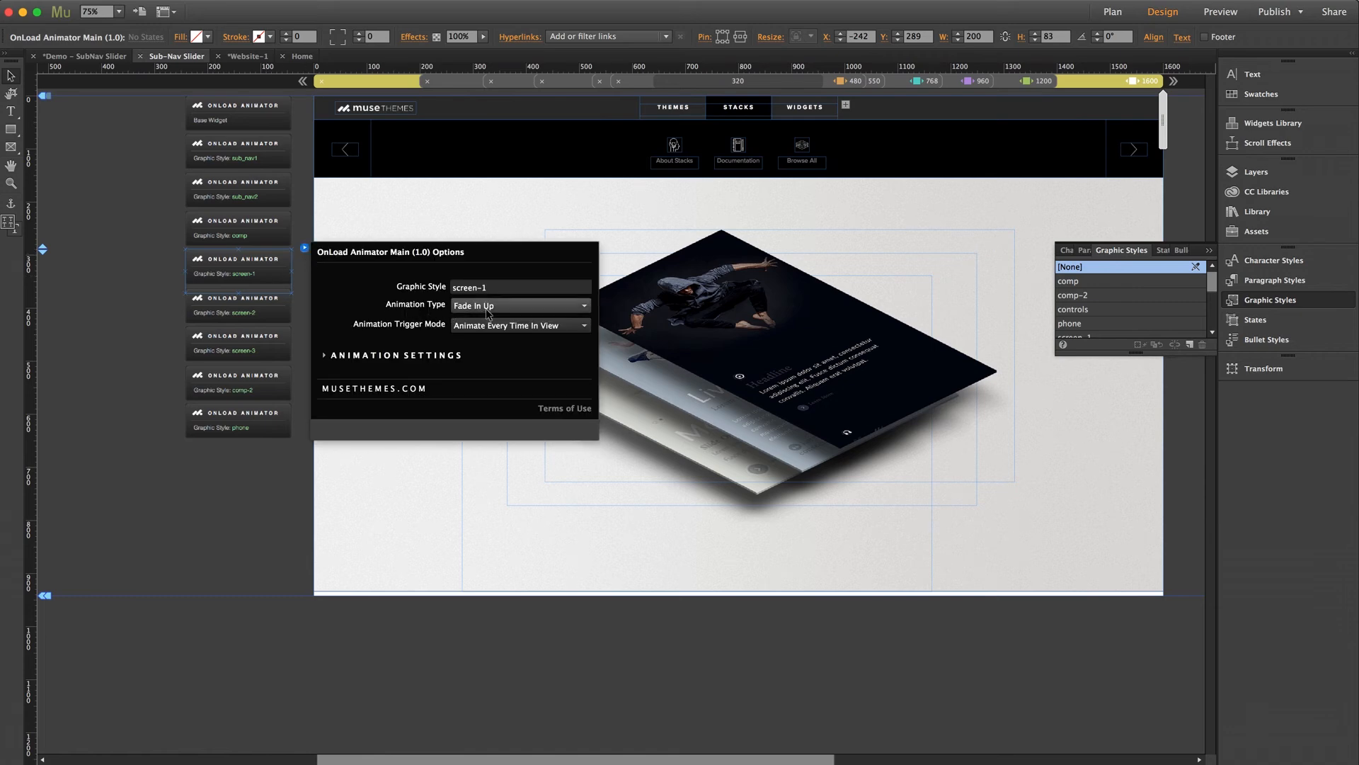
{"action": "left_click", "coordinate": [371, 487]}
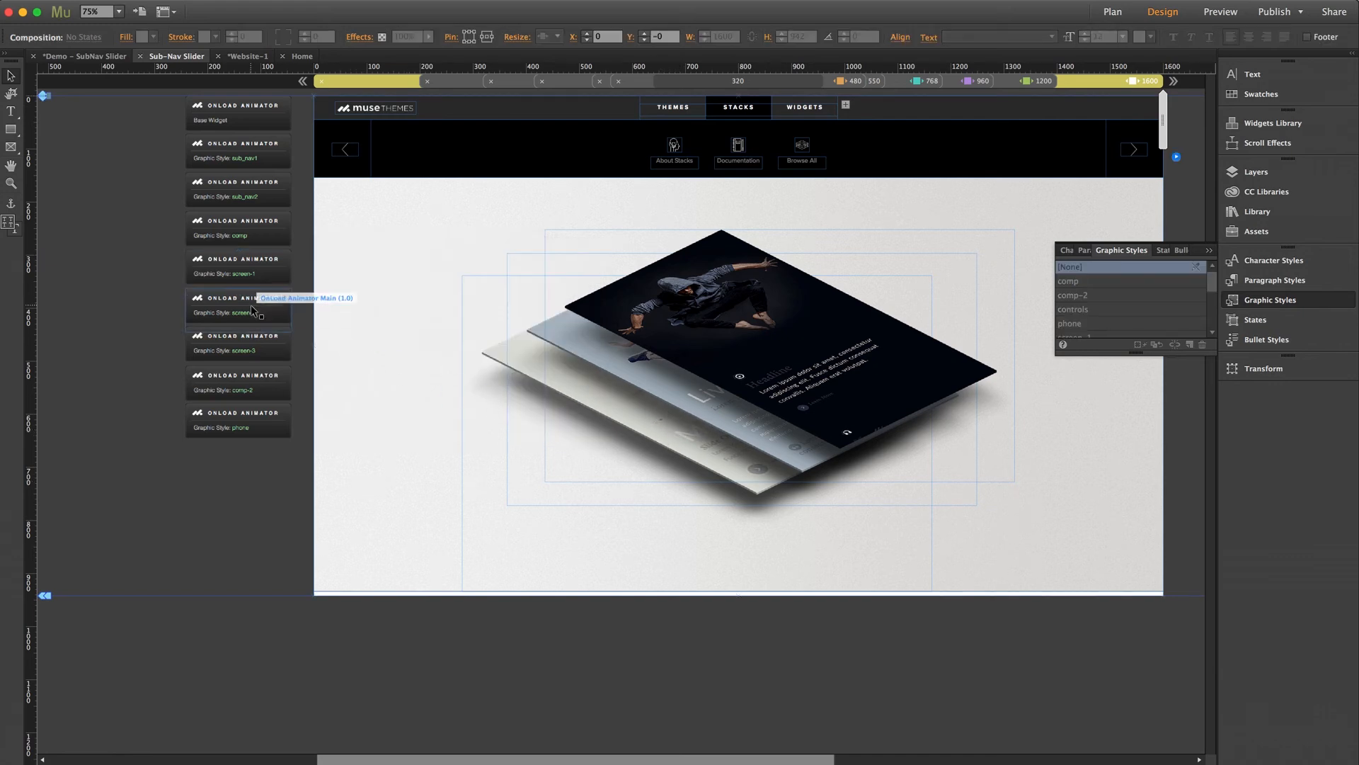
- Review the animation options of the Onload Animator widgets for screen-2 and screen-3
{"action": "left_click", "coordinate": [287, 299]}
{"action": "left_click", "coordinate": [305, 286]}
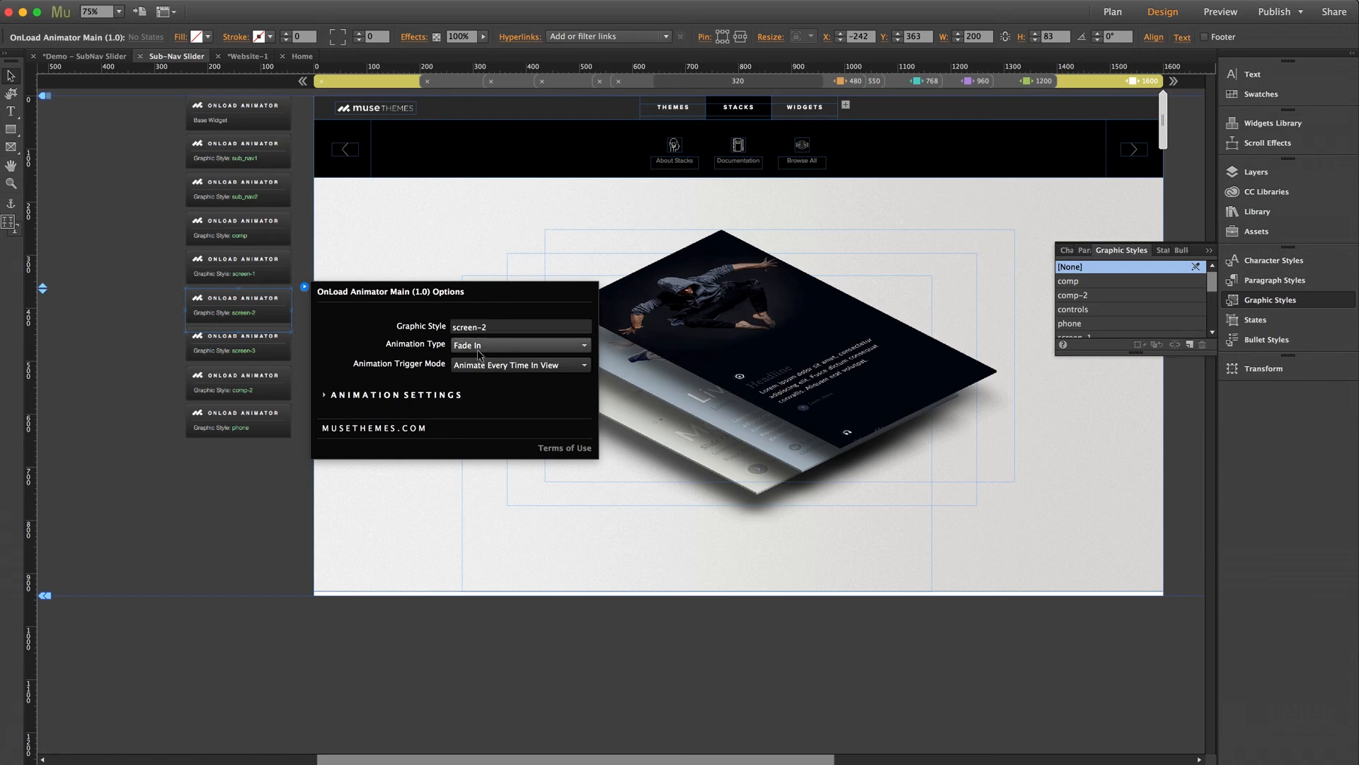
{"action": "left_click", "coordinate": [258, 350]}
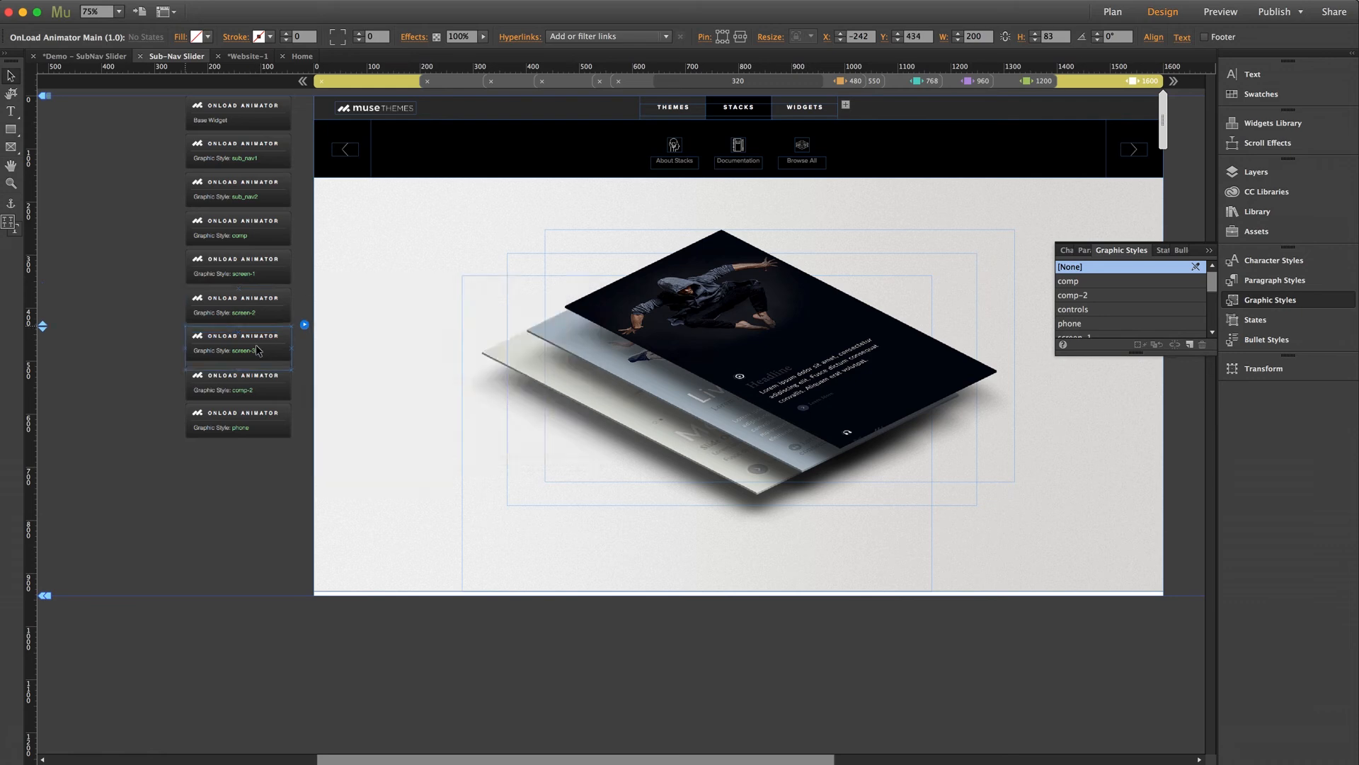
{"action": "left_click", "coordinate": [304, 324]}
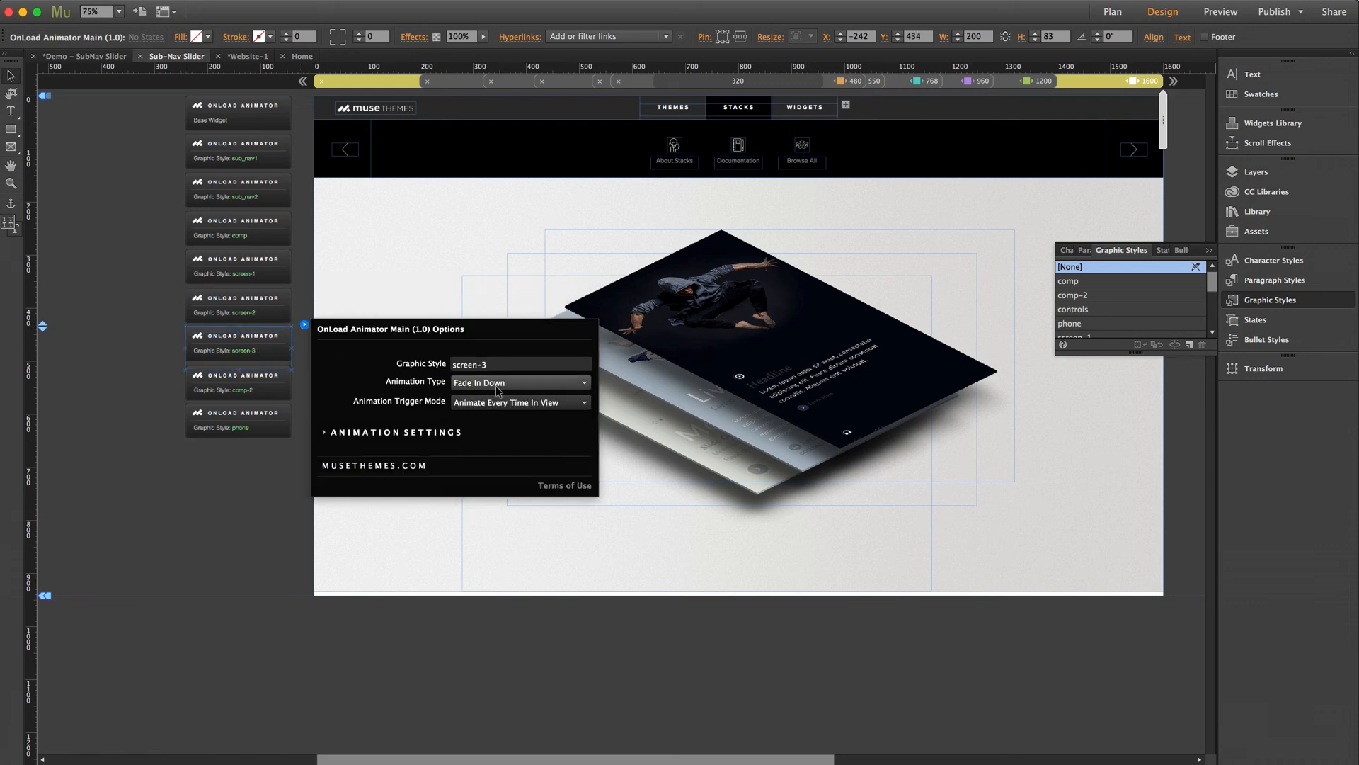
- Close the widget options and switch to THEMES in the browser preview to watch its content animate
{"action": "left_click", "coordinate": [241, 487]}
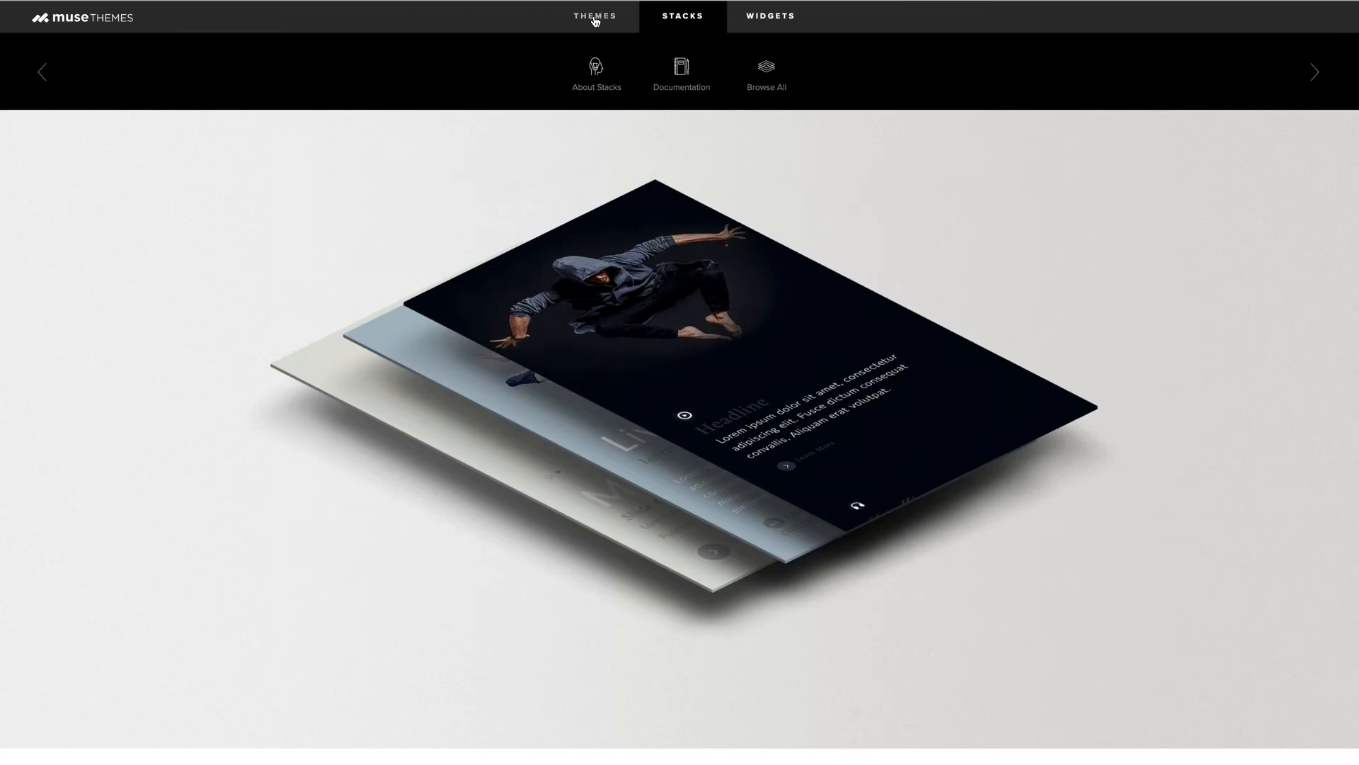
{"action": "left_click", "coordinate": [595, 19]}
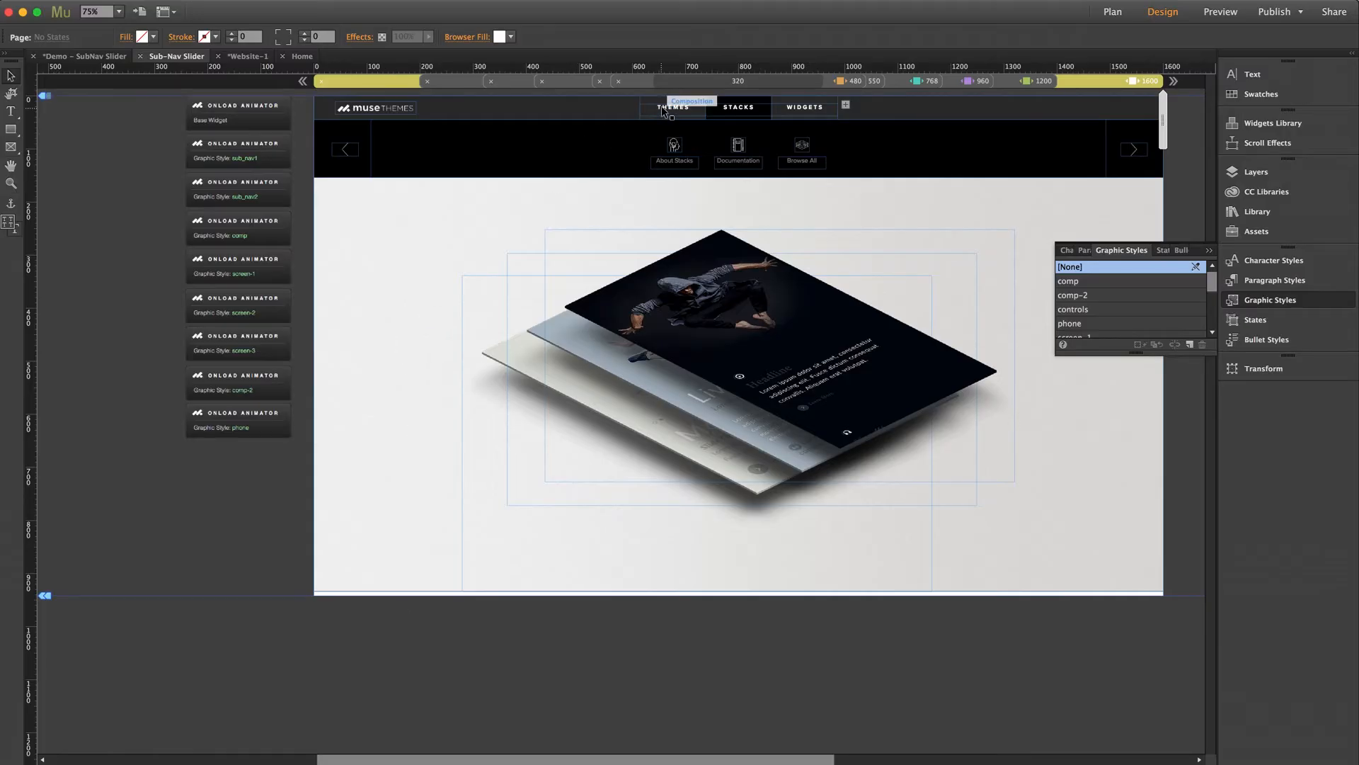
- Activate the THEMES trigger in the design and place slide-3-screen-desktop.png from SubNav Slider Assets at full size below the page
{"action": "left_click", "coordinate": [663, 110]}
{"action": "left_click", "coordinate": [662, 110]}
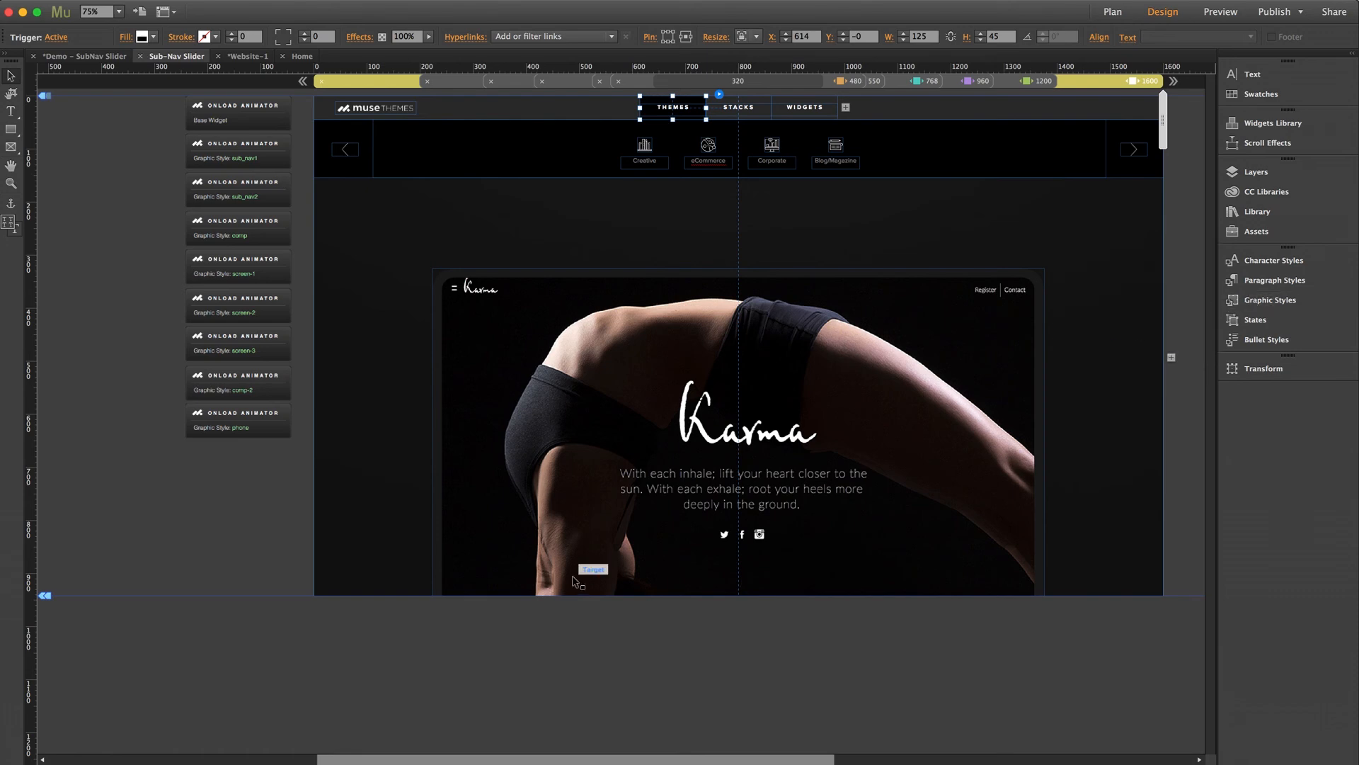
{"action": "left_click", "coordinate": [357, 652]}
{"action": "key", "text": "super+d"}
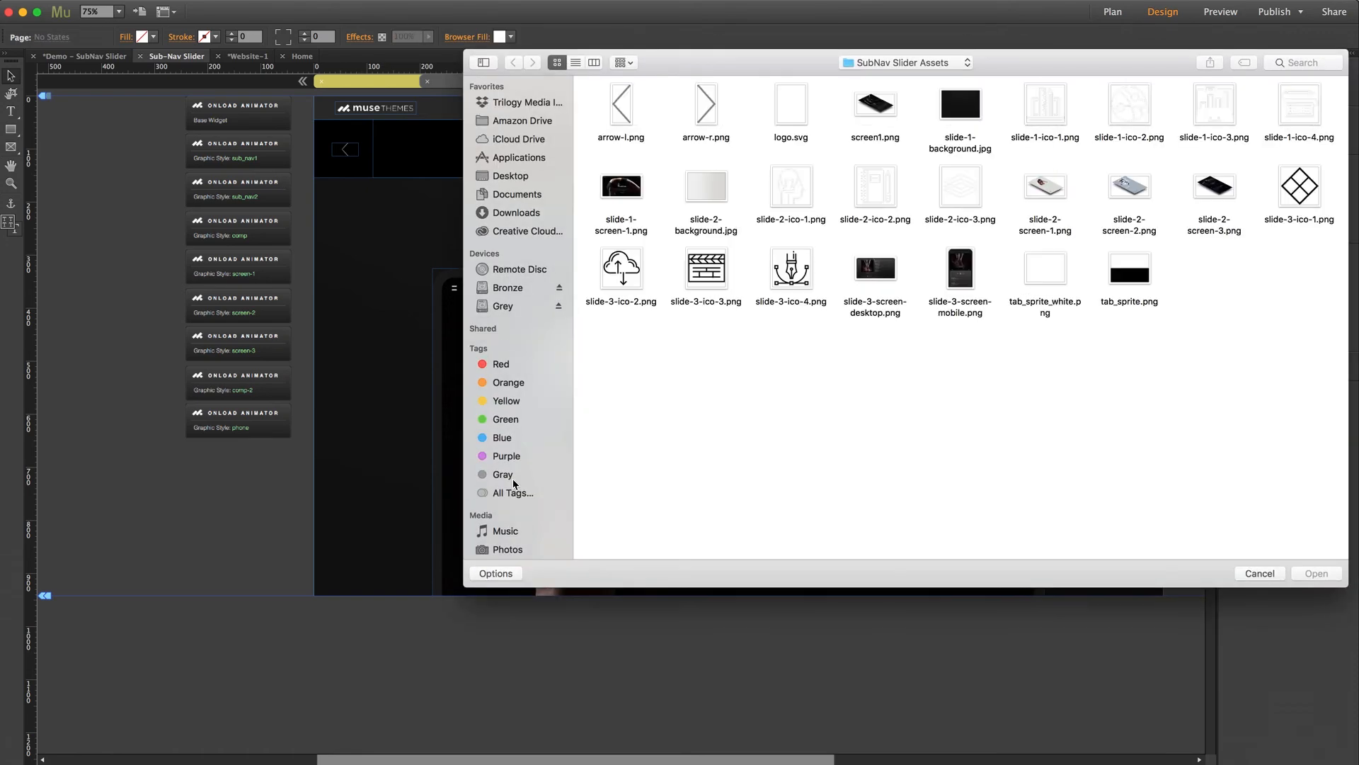
{"action": "left_click_drag", "start_coordinate": [743, 71], "coordinate": [491, 124]}
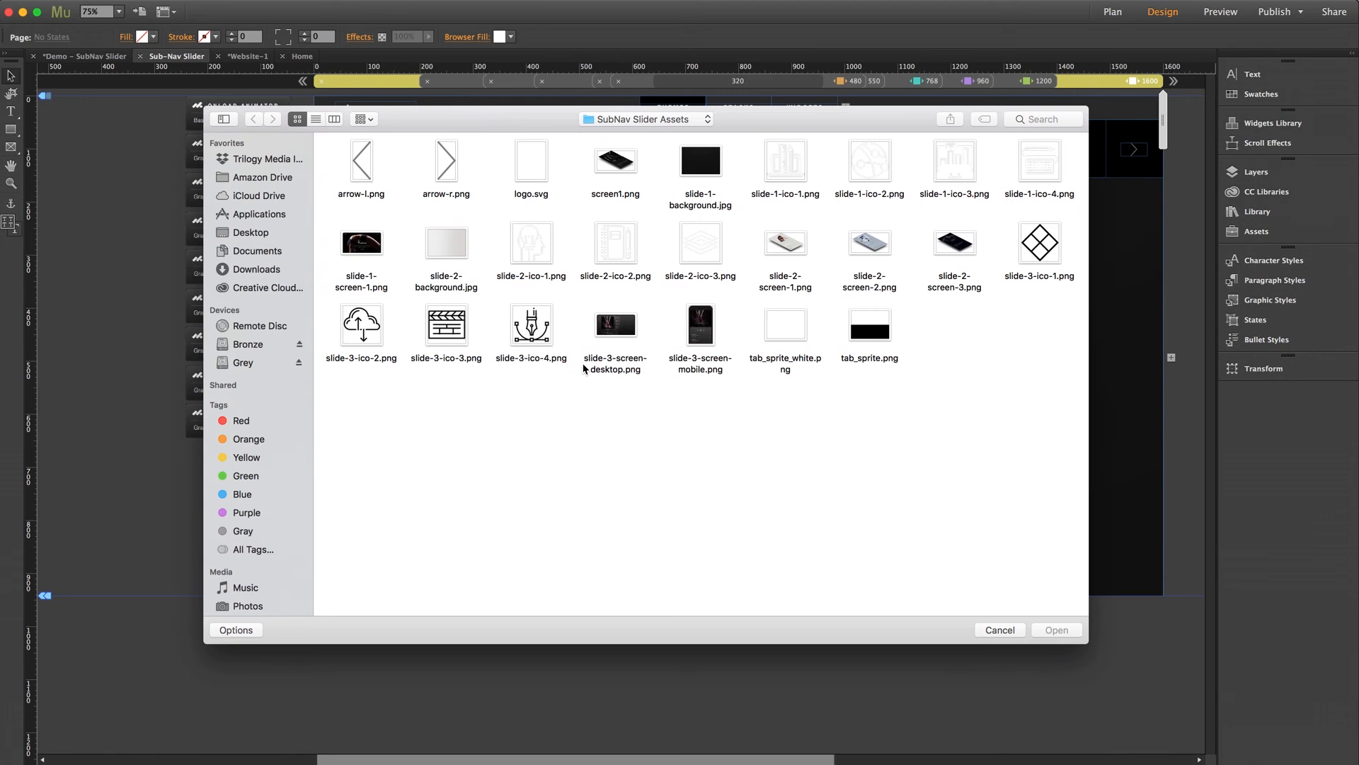
{"action": "left_click", "coordinate": [622, 327]}
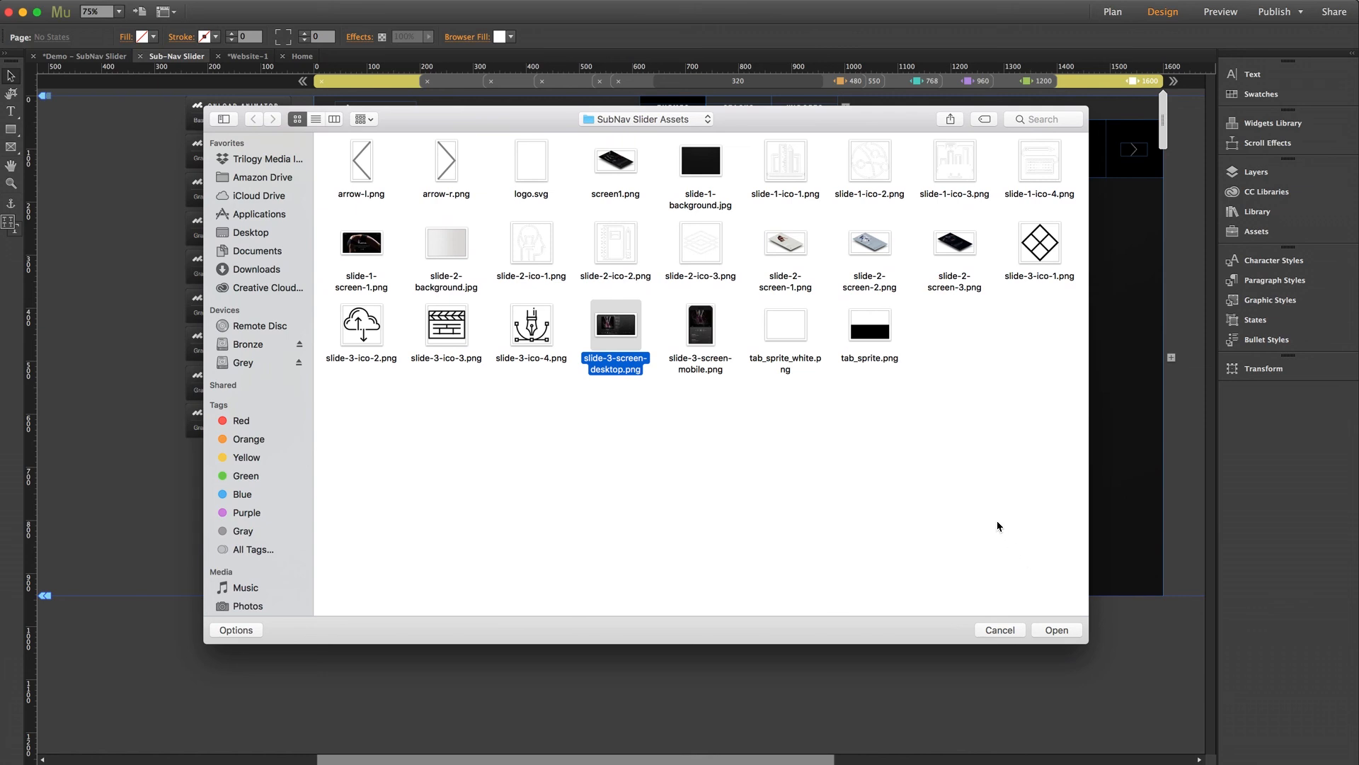
{"action": "left_click", "coordinate": [1055, 631]}
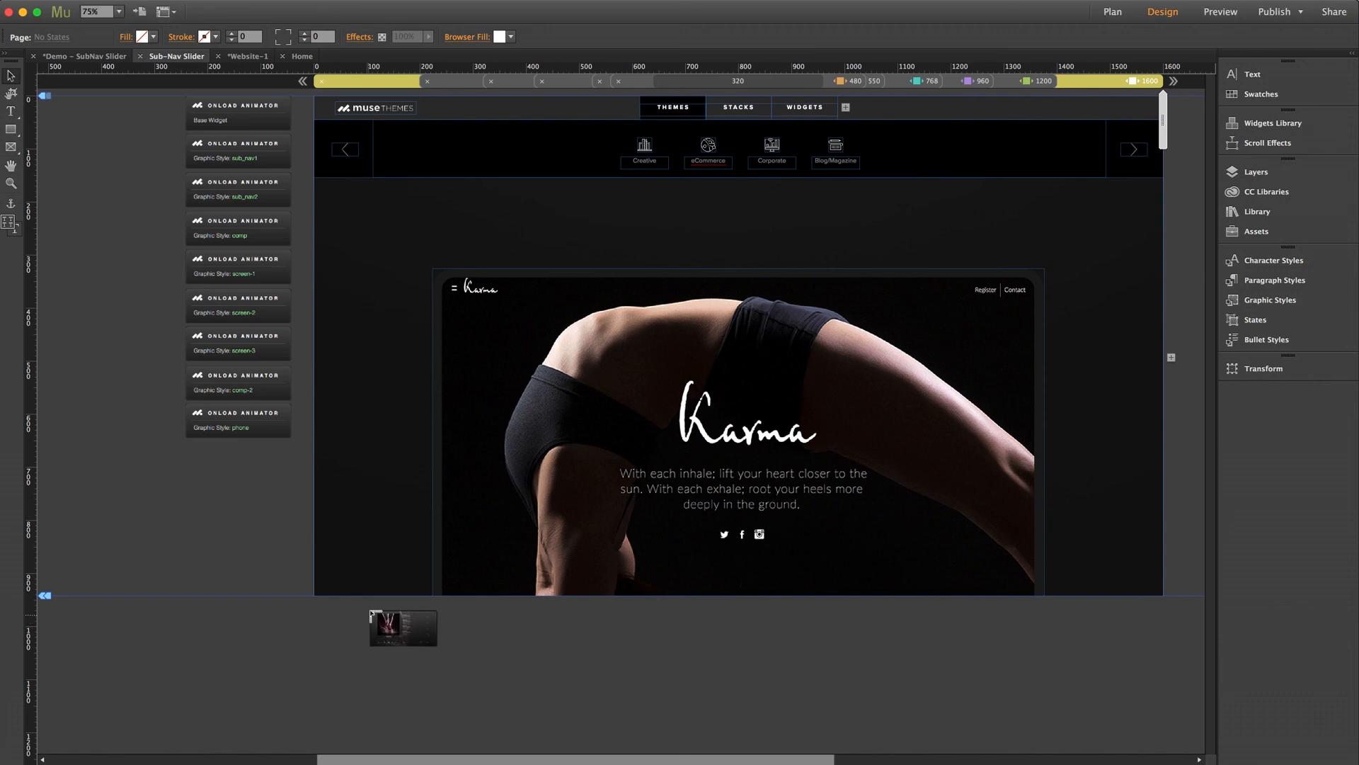
{"action": "left_click", "coordinate": [371, 613]}
{"action": "left_click_drag", "start_coordinate": [449, 650], "coordinate": [539, 651]}
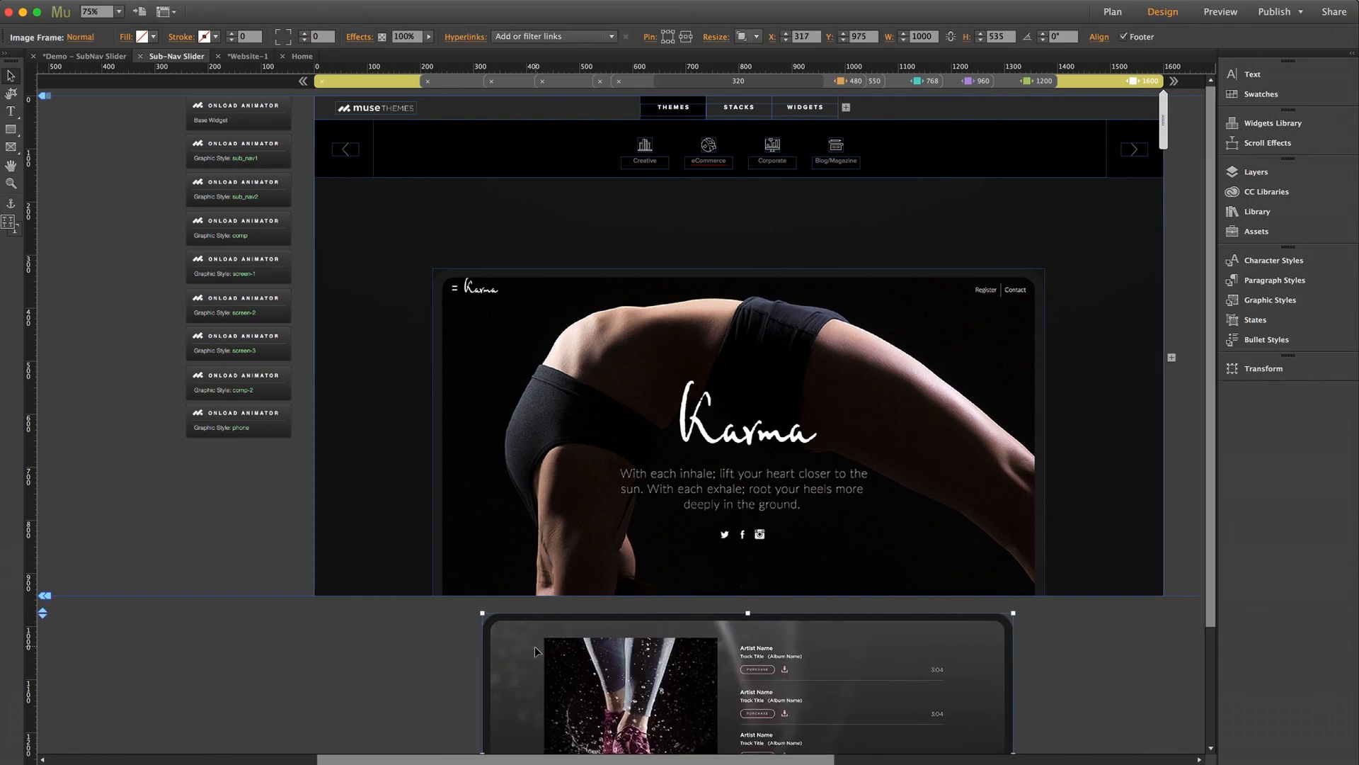
- Check the graphic style of the Karma image in the THEMES target, and delete that image
{"action": "left_click", "coordinate": [754, 361]}
{"action": "left_click", "coordinate": [1270, 299]}
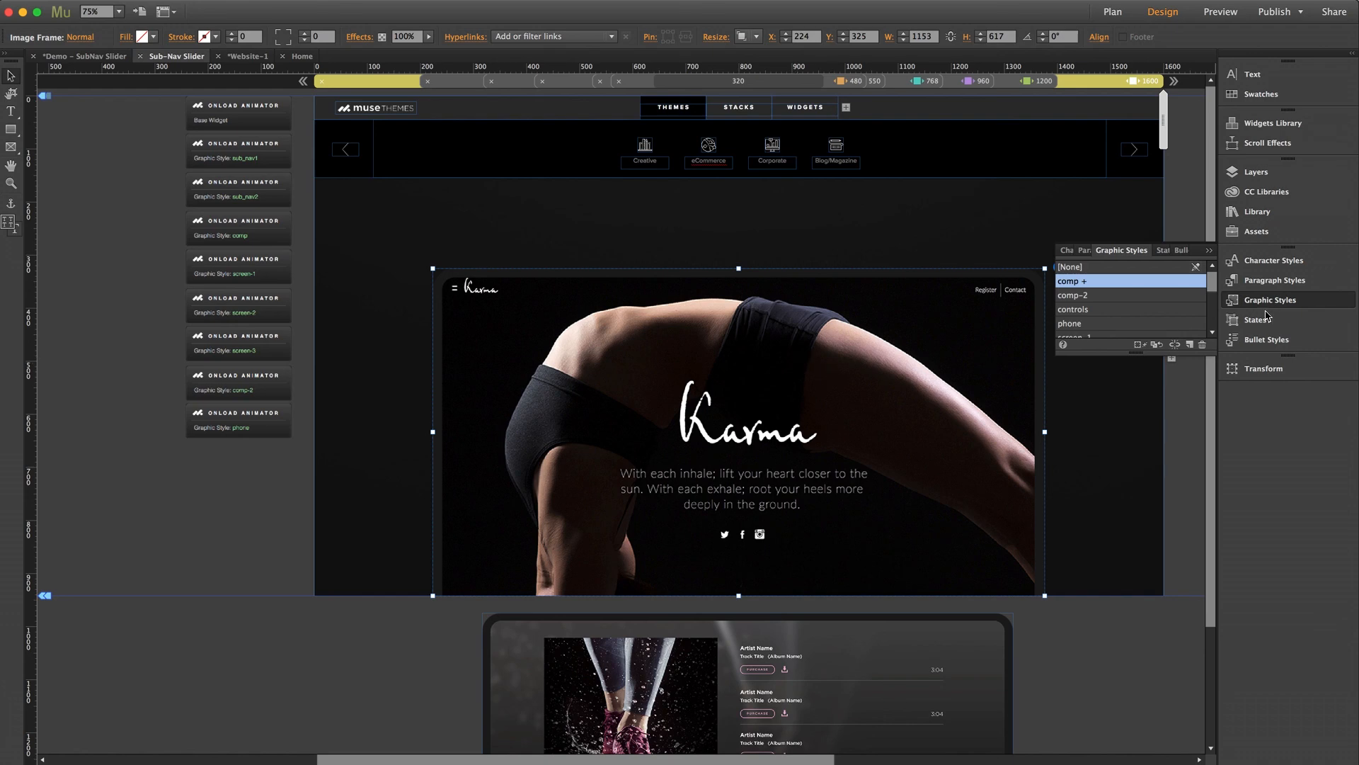
{"action": "key", "text": "Delete"}
- Move the music player image into the THEMES target at X 300, Y 407, and apply the comp graphic style to it
{"action": "left_click", "coordinate": [790, 627]}
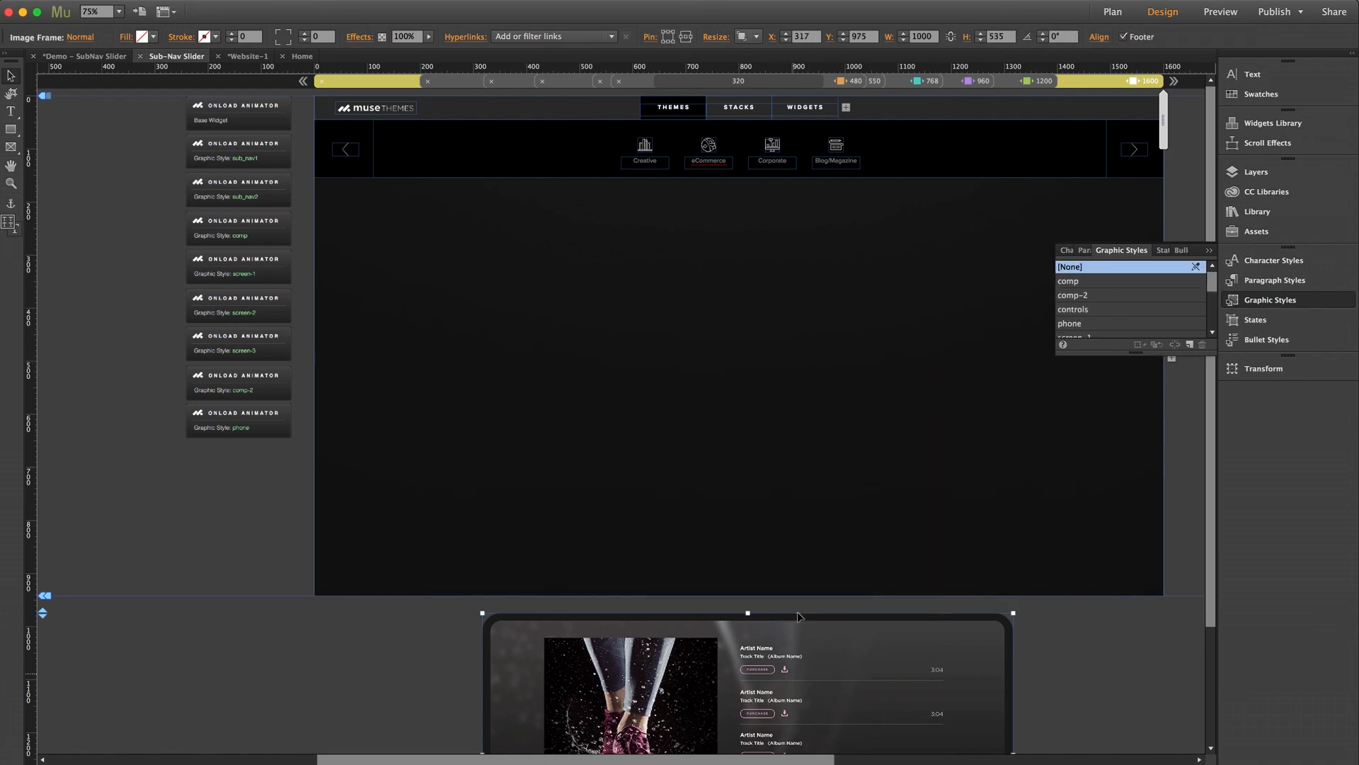
{"action": "left_click_drag", "start_coordinate": [791, 665], "coordinate": [781, 373]}
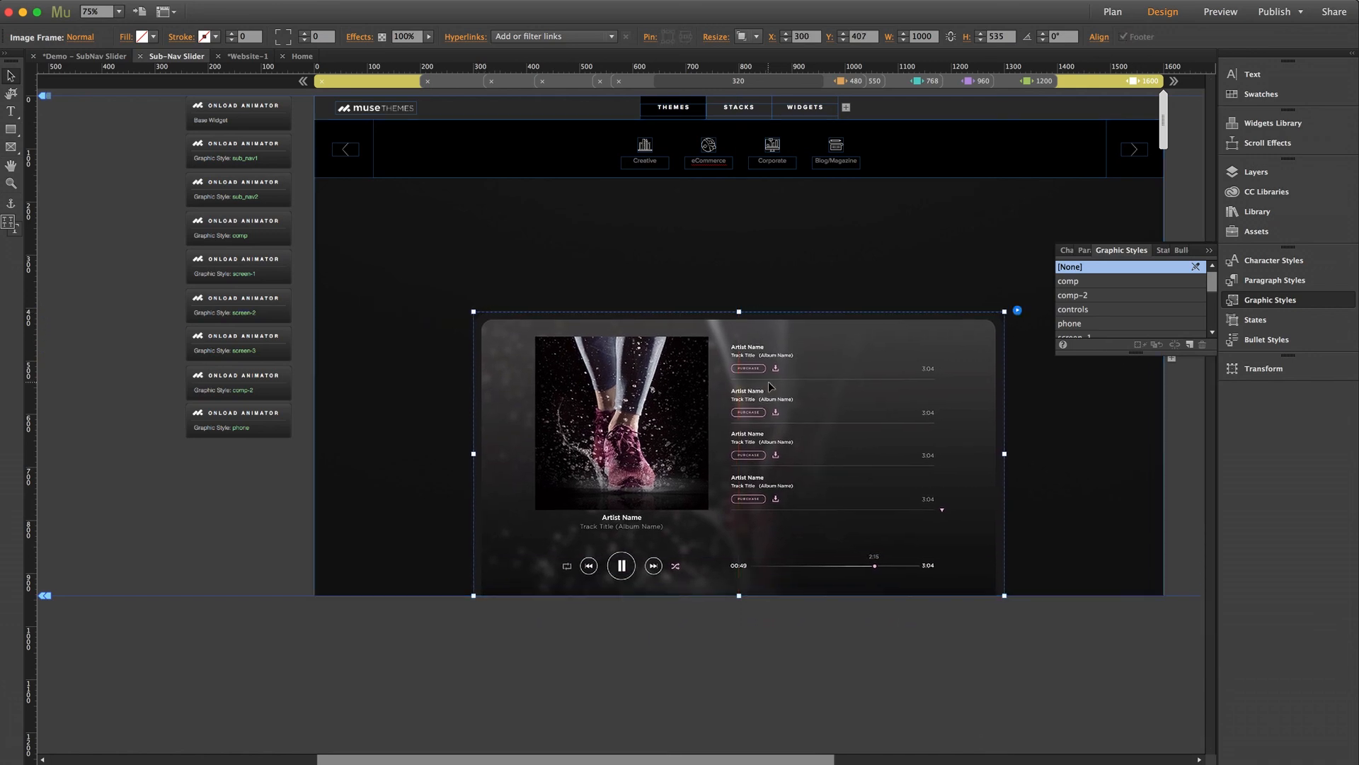
{"action": "left_click", "coordinate": [1071, 283]}
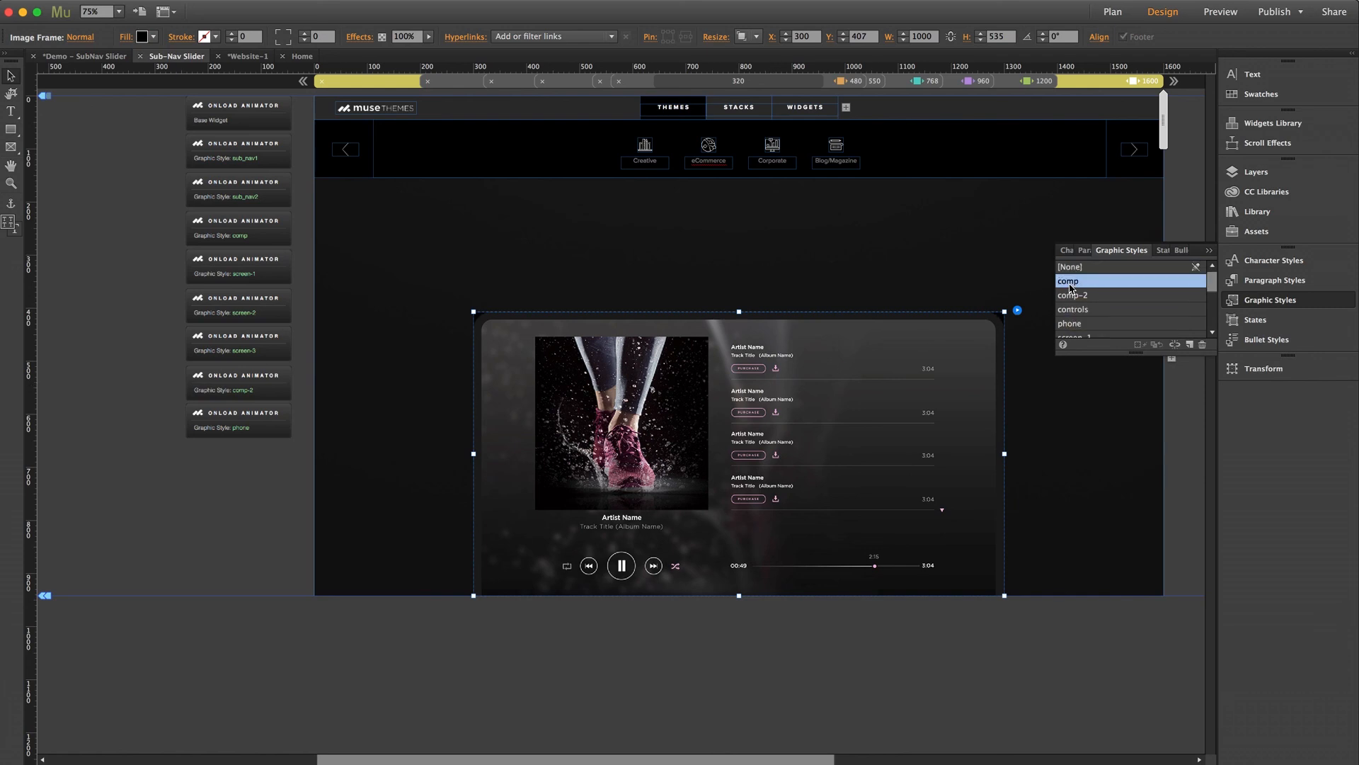
{"action": "left_click", "coordinate": [1271, 301]}
{"action": "left_click", "coordinate": [731, 645]}
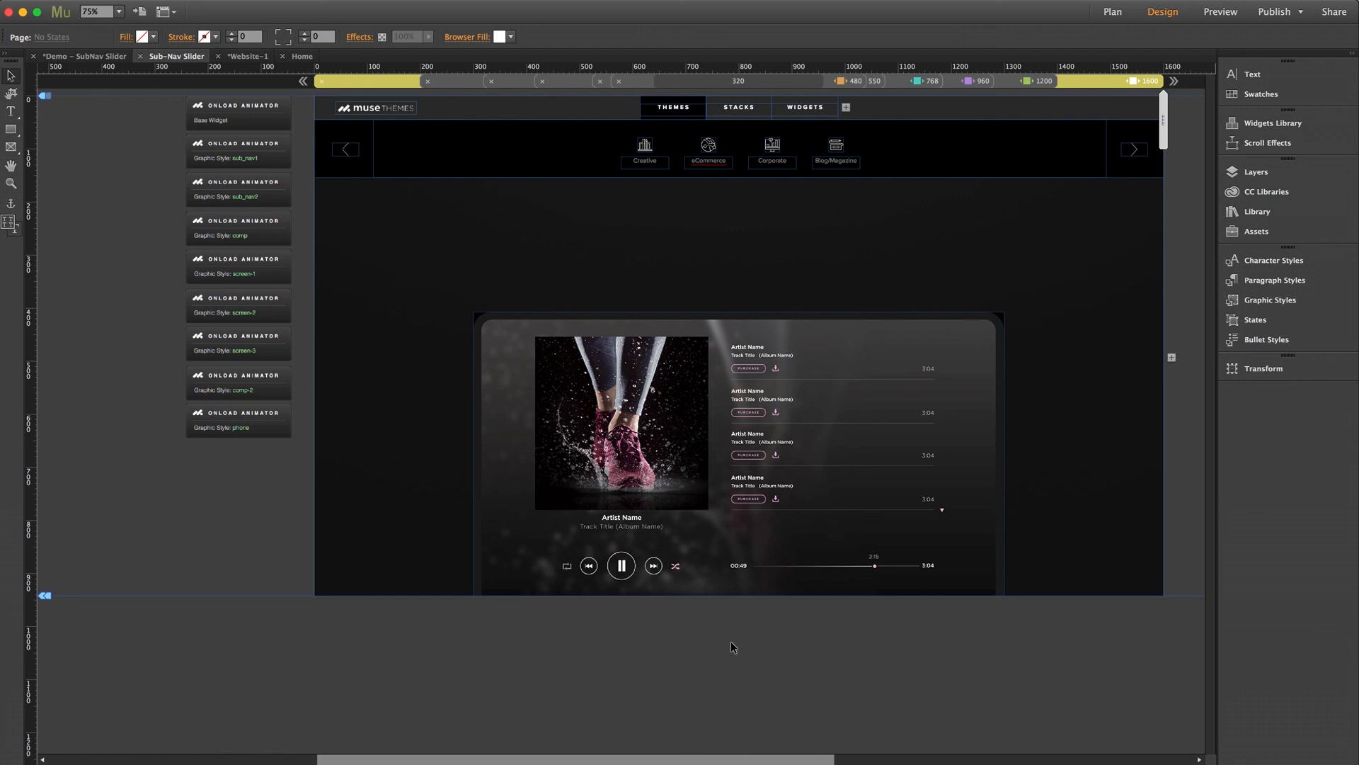
- Preview the page in the browser and switch to STACKS and back to THEMES to check the replacement image's animation
{"action": "key", "text": "shift+super+e"}
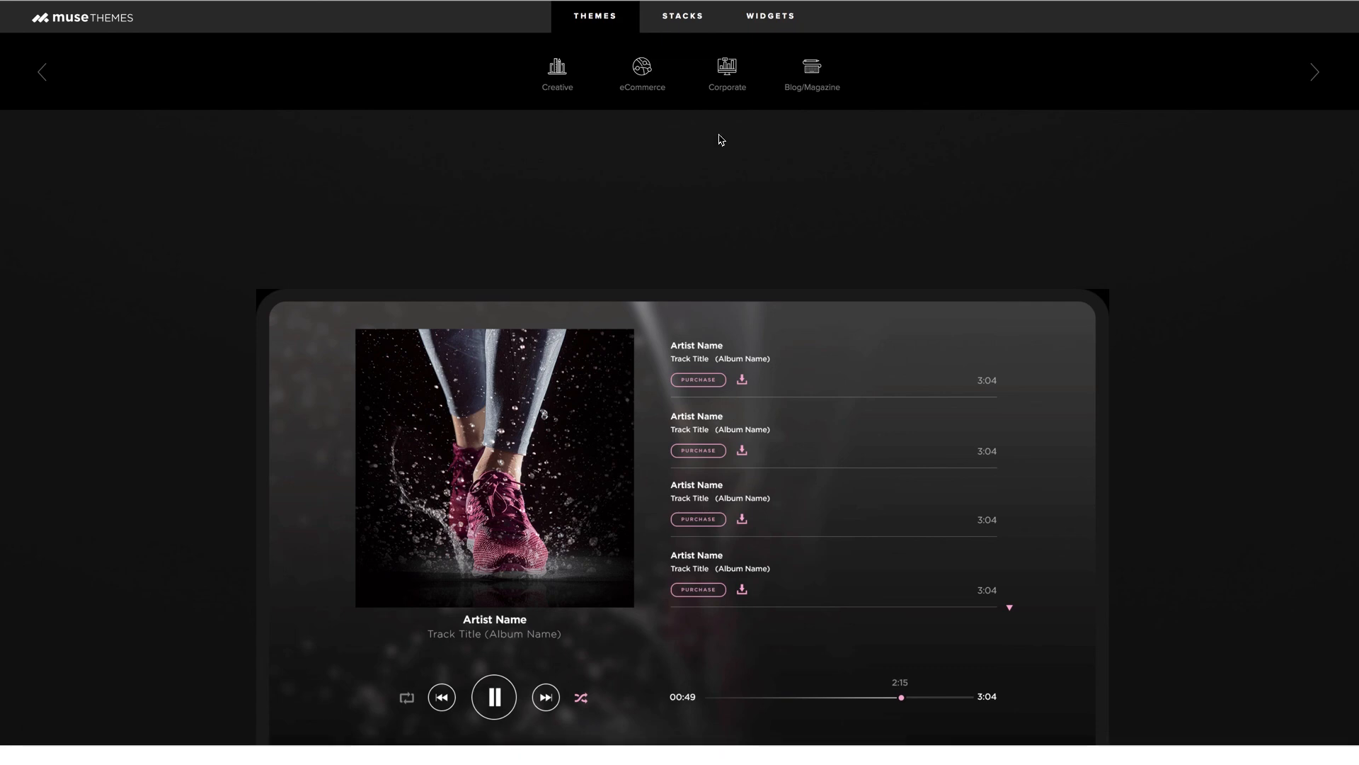
{"action": "left_click", "coordinate": [688, 25]}
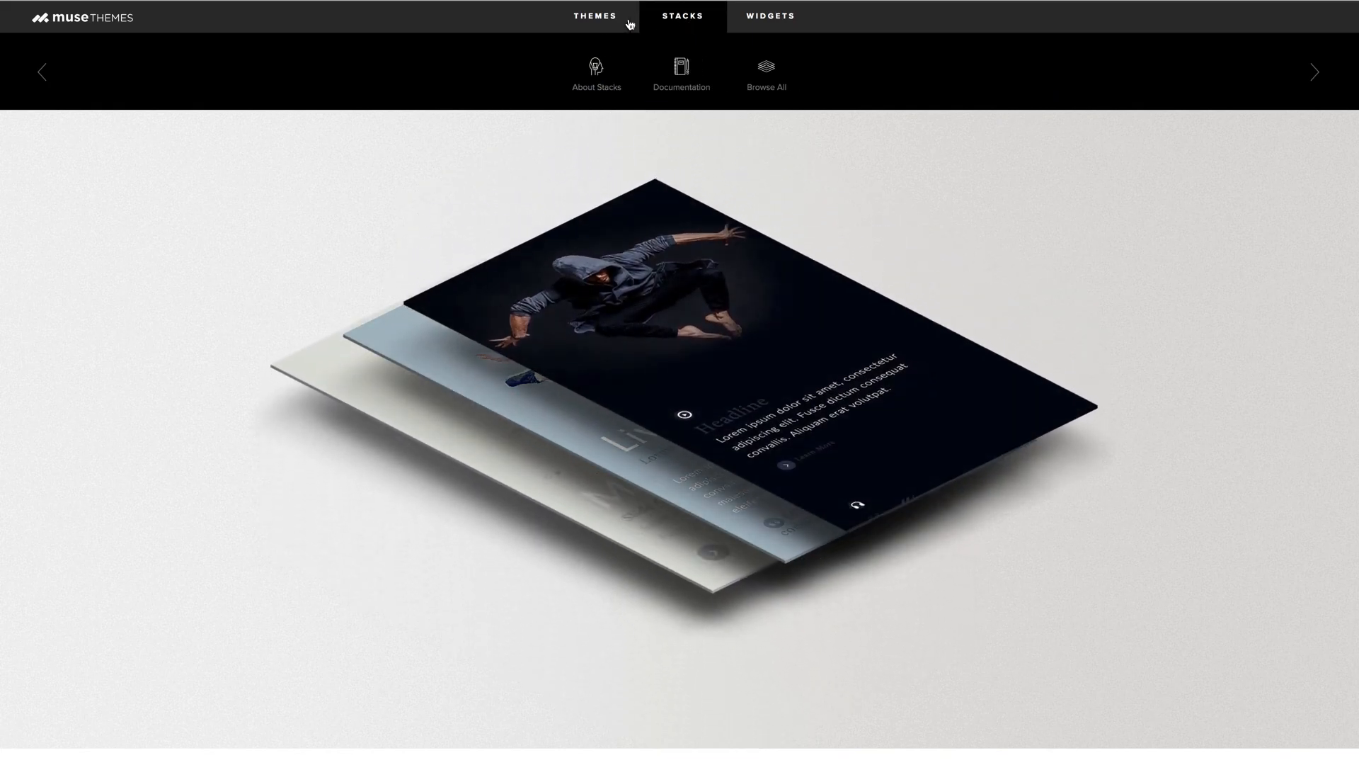
{"action": "left_click", "coordinate": [585, 24]}
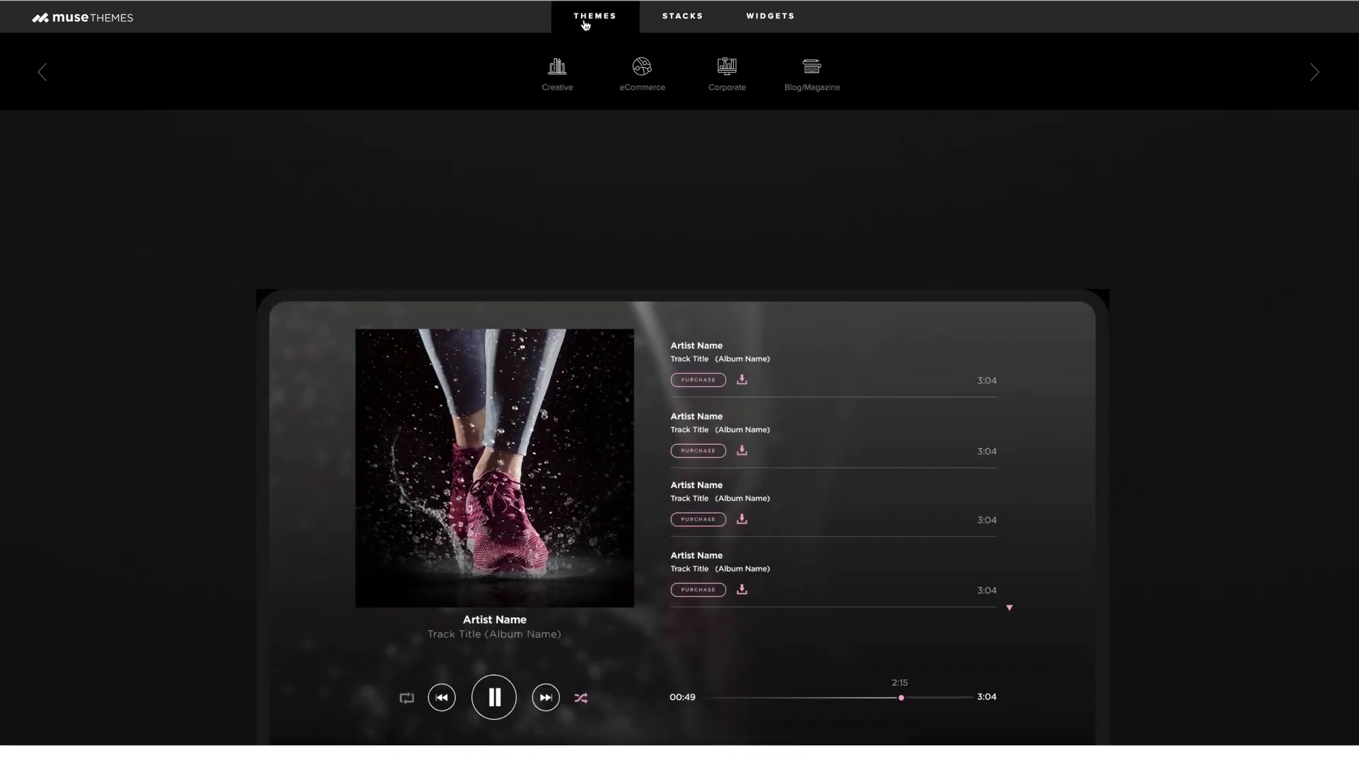